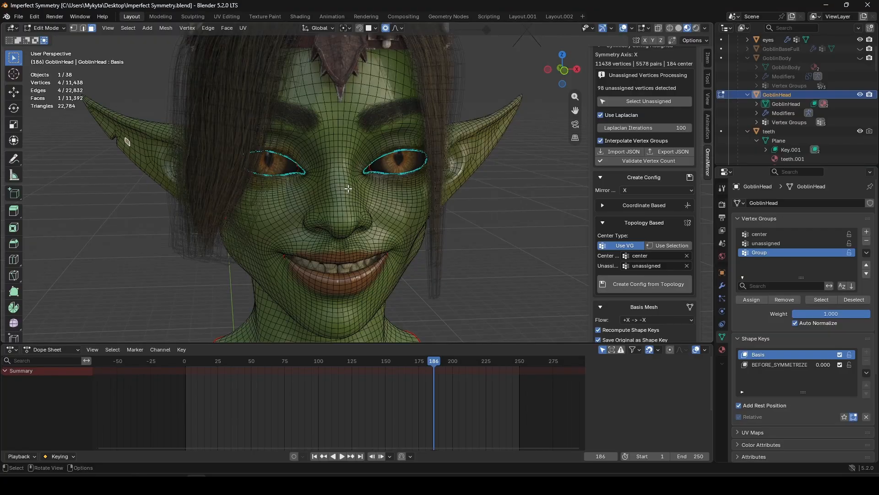
Examine the goblin head mesh from the front and both sides, comparing the notched, pierced ear with the intact one.
{"action": "middle_click_drag", "start_coordinate": [406, 174], "coordinate": [398, 192]}
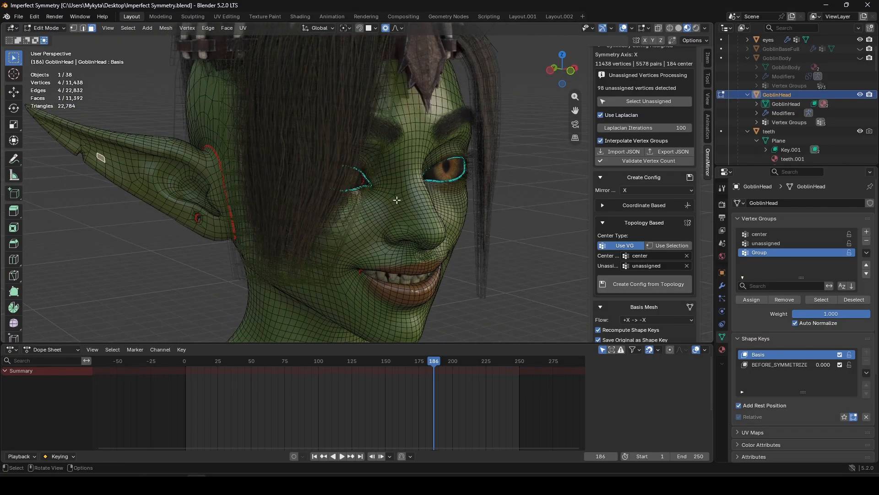
{"action": "middle_click_drag", "start_coordinate": [321, 172], "coordinate": [387, 212]}
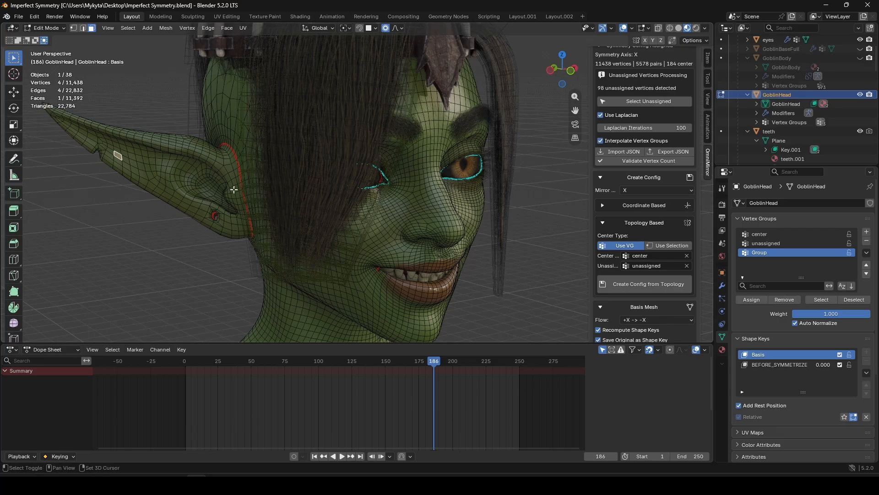
{"action": "middle_click_drag", "start_coordinate": [231, 191], "coordinate": [397, 220]}
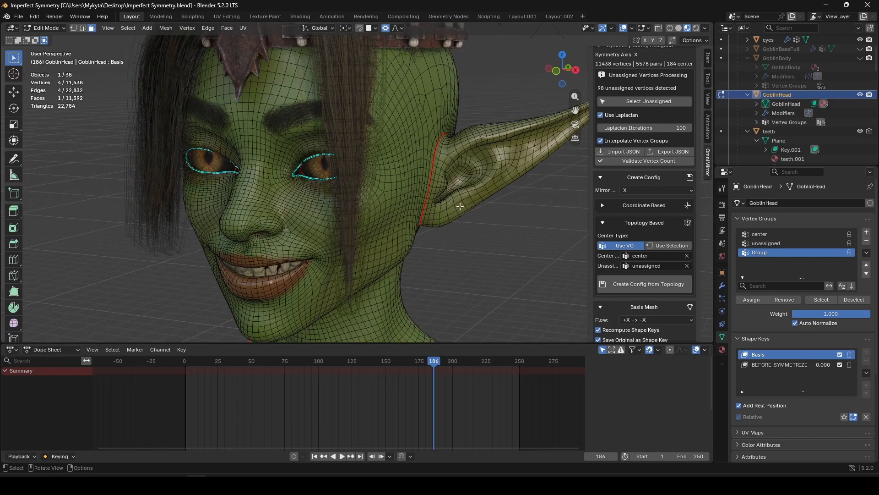
{"action": "middle_click_drag", "start_coordinate": [413, 205], "coordinate": [348, 178]}
{"action": "scroll", "coordinate": [304, 163], "scroll_direction": "up", "scroll_amount": 6}
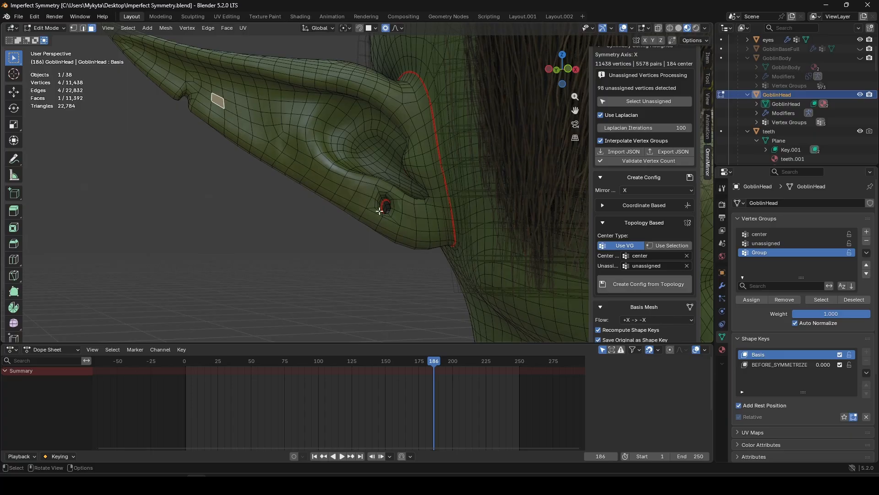
{"action": "middle_click_drag", "start_coordinate": [269, 161], "coordinate": [327, 168]}
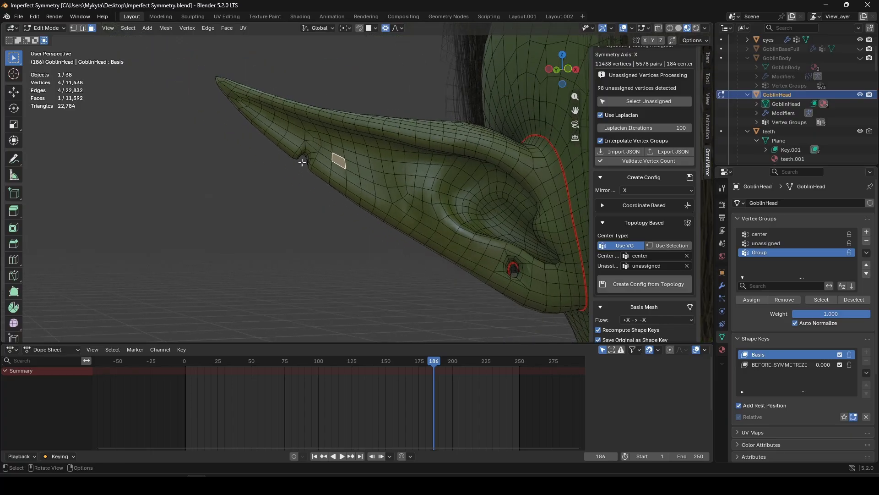
{"action": "scroll", "coordinate": [366, 186], "scroll_direction": "down", "scroll_amount": 2}
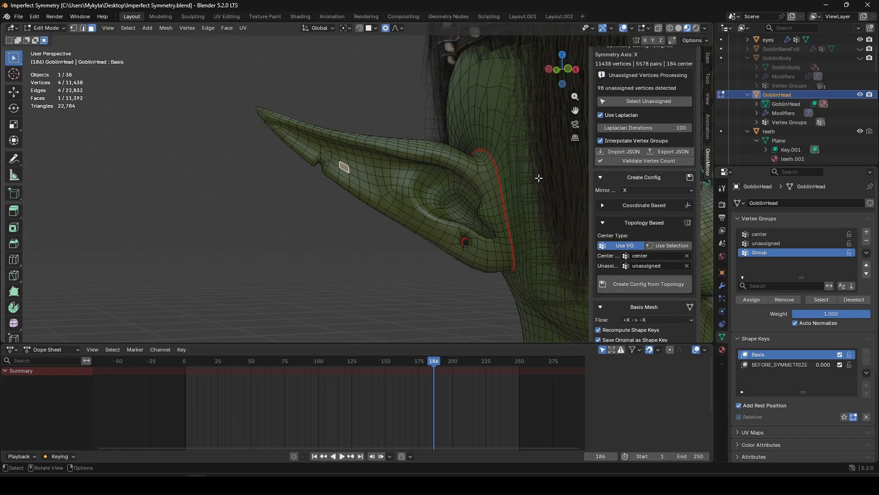
{"action": "middle_click_drag", "start_coordinate": [538, 179], "coordinate": [275, 196], "text": "shift"}
{"action": "scroll", "coordinate": [293, 204], "scroll_direction": "down", "scroll_amount": 3}
{"action": "middle_click_drag", "start_coordinate": [412, 202], "coordinate": [367, 209], "text": "shift"}
{"action": "scroll", "coordinate": [394, 209], "scroll_direction": "down", "scroll_amount": 4}
{"action": "scroll", "coordinate": [366, 209], "scroll_direction": "up", "scroll_amount": 4}
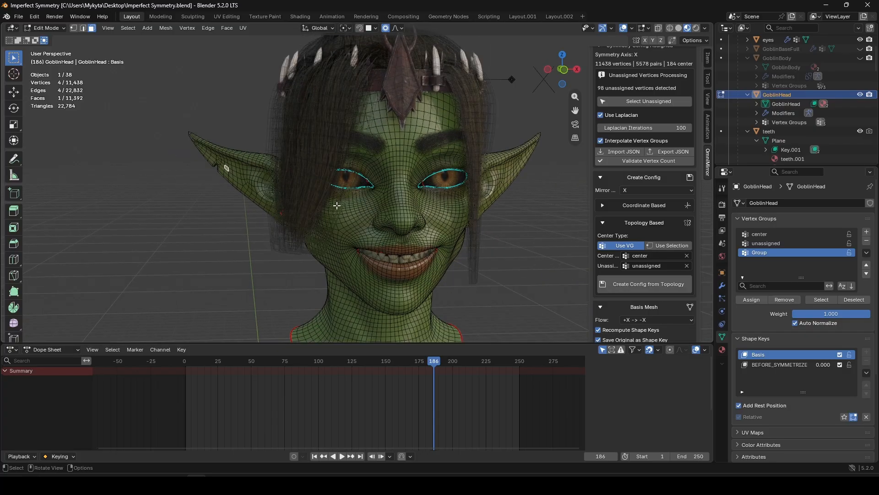
{"action": "middle_click_drag", "start_coordinate": [309, 198], "coordinate": [347, 174], "text": "shift"}
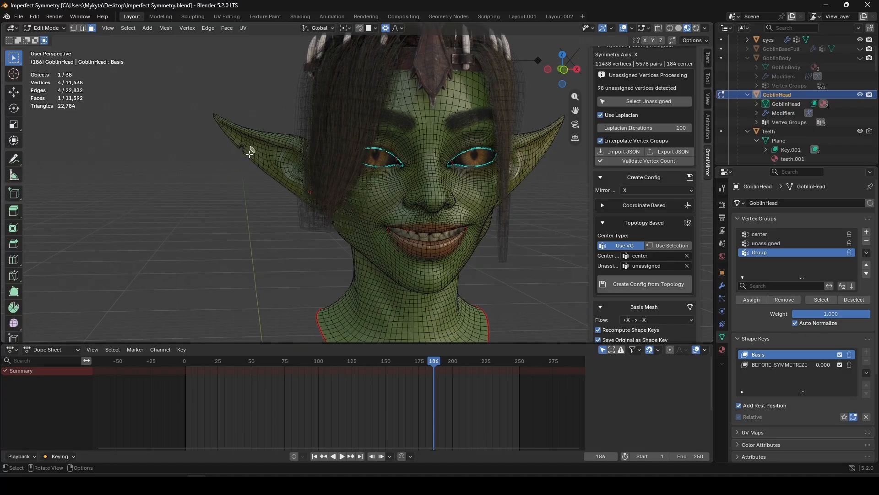
{"action": "middle_click_drag", "start_coordinate": [241, 151], "coordinate": [258, 183]}
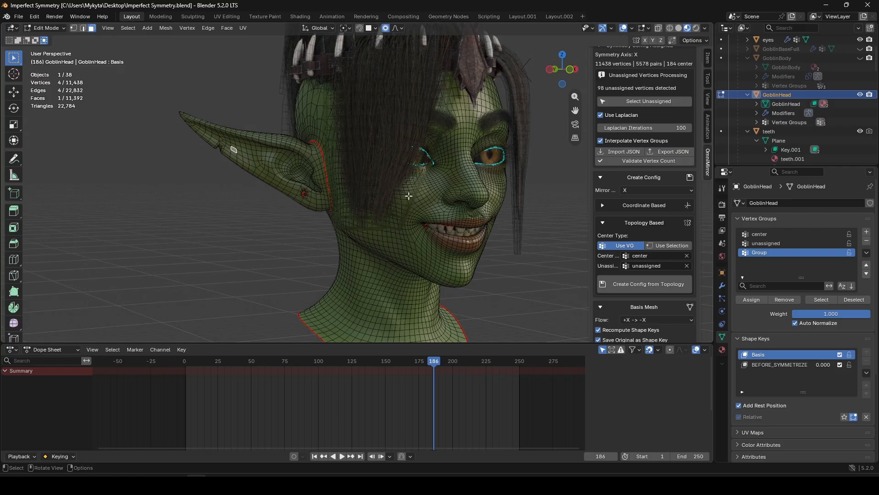
{"action": "middle_click_drag", "start_coordinate": [408, 196], "coordinate": [379, 210]}
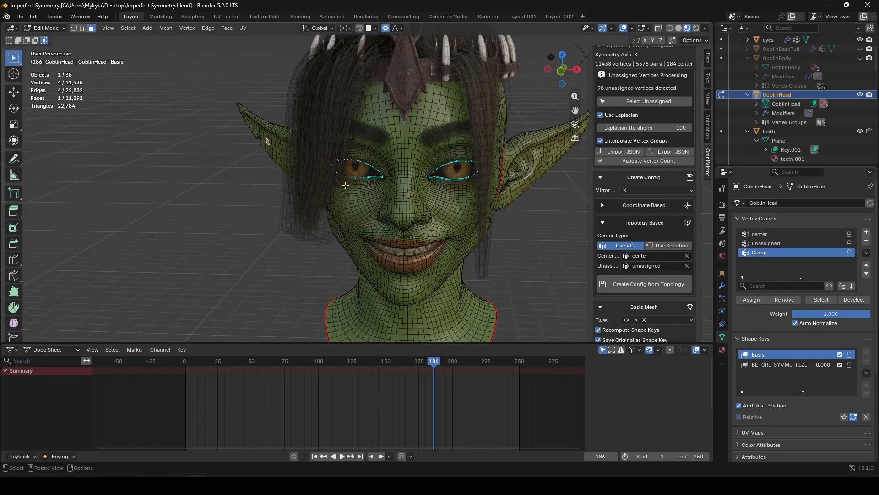
Select the head's complete vertical center edge loops in edge mode, running over the face, chin and neck.
{"action": "scroll", "coordinate": [371, 198], "scroll_direction": "up", "scroll_amount": 2}
{"action": "scroll", "coordinate": [390, 196], "scroll_direction": "up", "scroll_amount": 2}
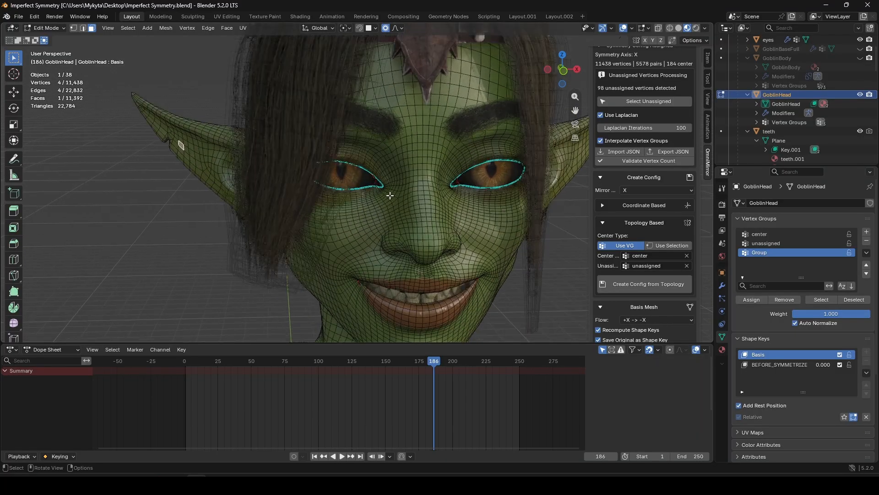
{"action": "scroll", "coordinate": [390, 196], "scroll_direction": "up", "scroll_amount": 1}
{"action": "middle_click_drag", "start_coordinate": [390, 196], "coordinate": [366, 168], "text": "shift"}
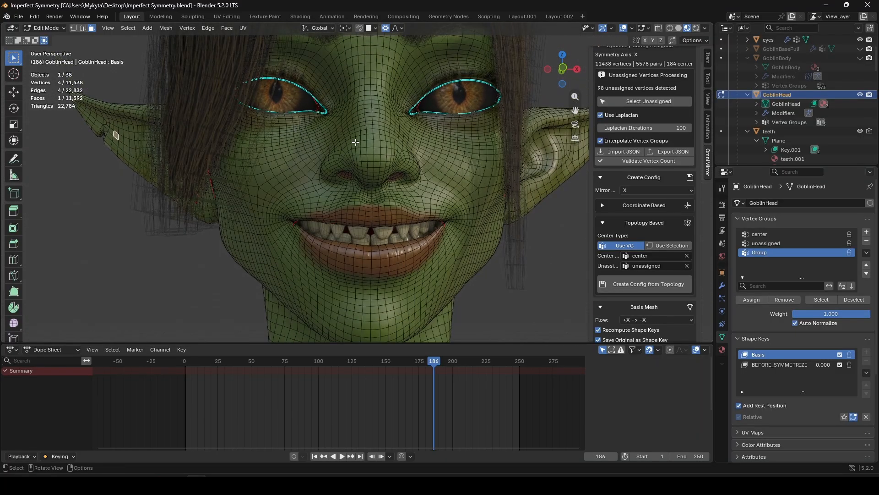
{"action": "left_click", "coordinate": [374, 146], "text": "ctrl+alt"}
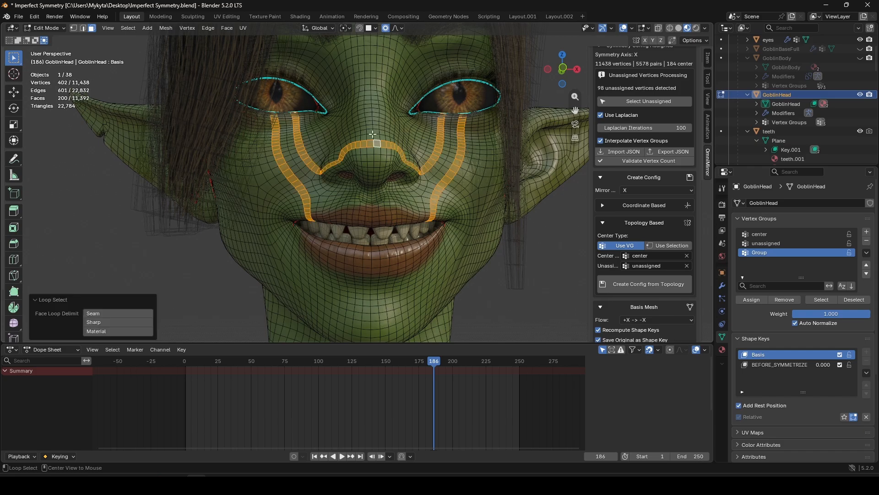
{"action": "key", "text": "2"}
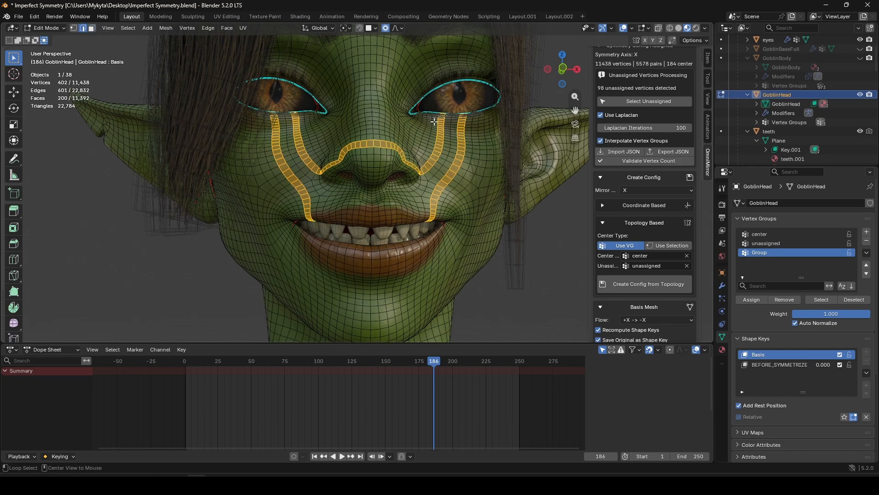
{"action": "left_click", "coordinate": [375, 136], "text": "alt"}
{"action": "middle_click_drag", "start_coordinate": [372, 288], "coordinate": [365, 205], "text": "shift"}
{"action": "left_click", "coordinate": [365, 177], "text": "alt+shift"}
{"action": "scroll", "coordinate": [364, 176], "scroll_direction": "down", "scroll_amount": 3}
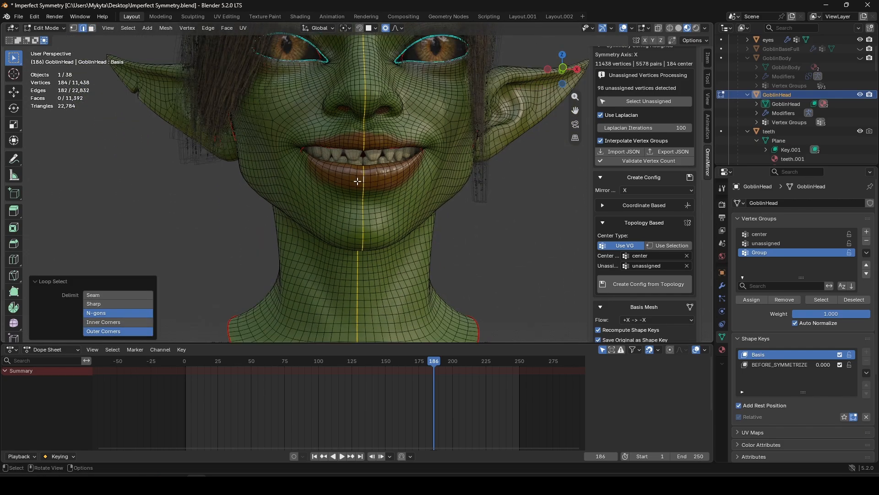
Create a topology-based symmetry config for the head, using the selected center edges as the center type.
{"action": "middle_click_drag", "start_coordinate": [344, 132], "coordinate": [495, 133]}
{"action": "left_click", "coordinate": [666, 245]}
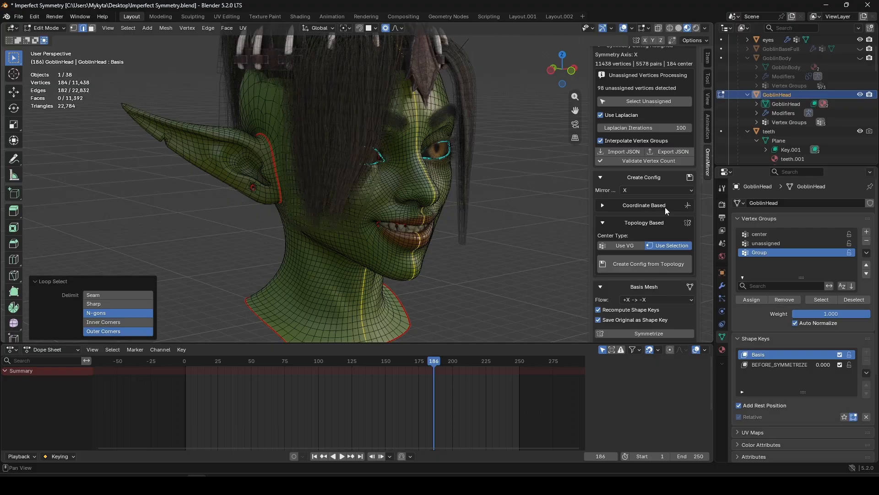
{"action": "left_click", "coordinate": [637, 263]}
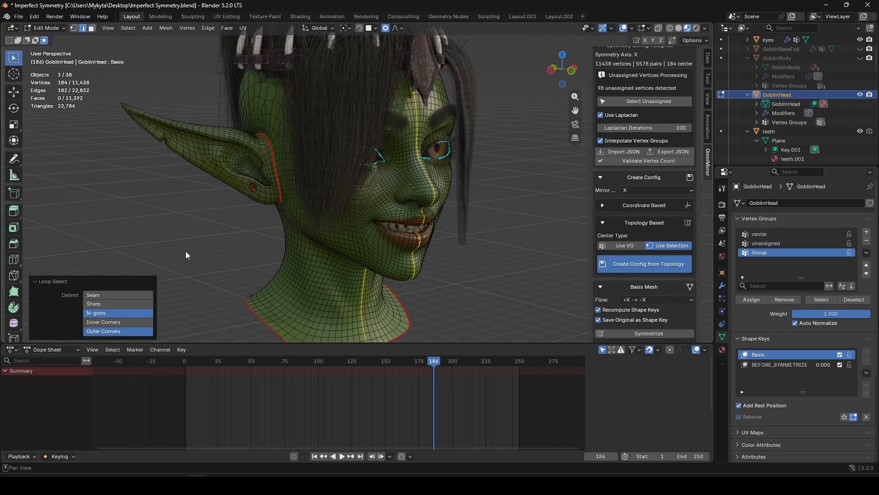
{"action": "middle_click_drag", "start_coordinate": [402, 232], "coordinate": [380, 240]}
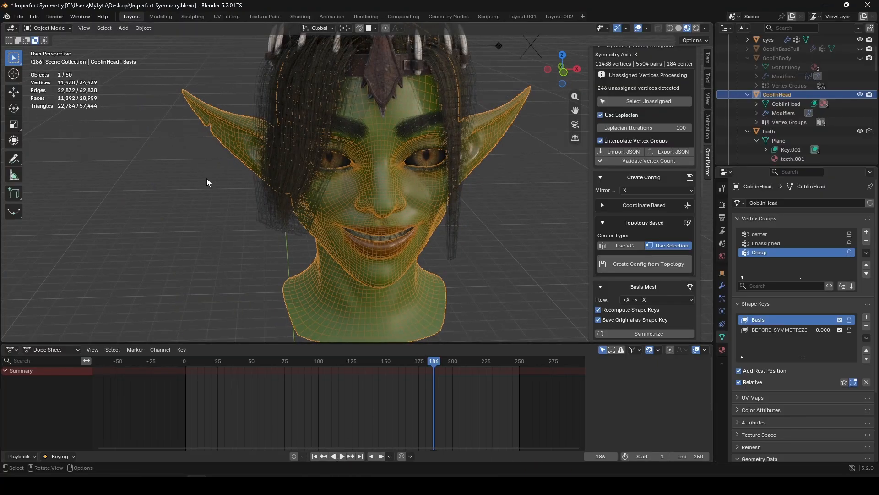
Select the config's unassigned vertices and inspect them on both ears in vertex mode.
{"action": "scroll", "coordinate": [636, 181], "scroll_direction": "up", "scroll_amount": 2}
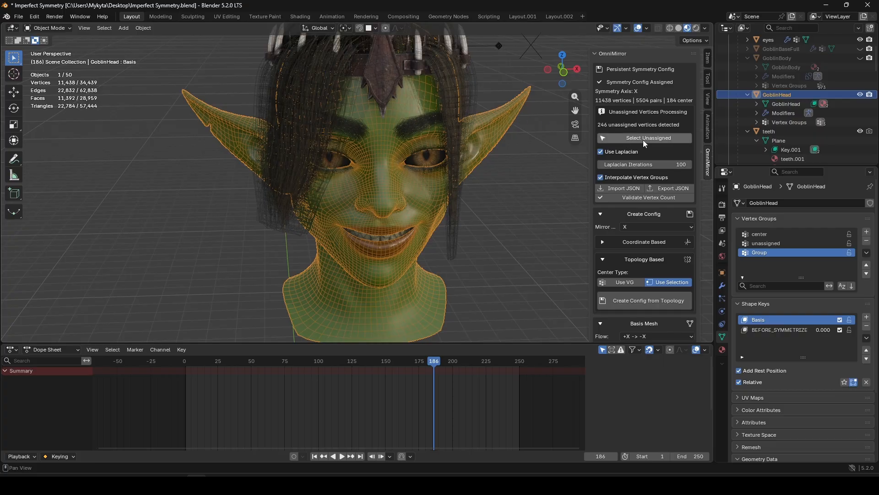
{"action": "middle_click_drag", "start_coordinate": [308, 153], "coordinate": [414, 155]}
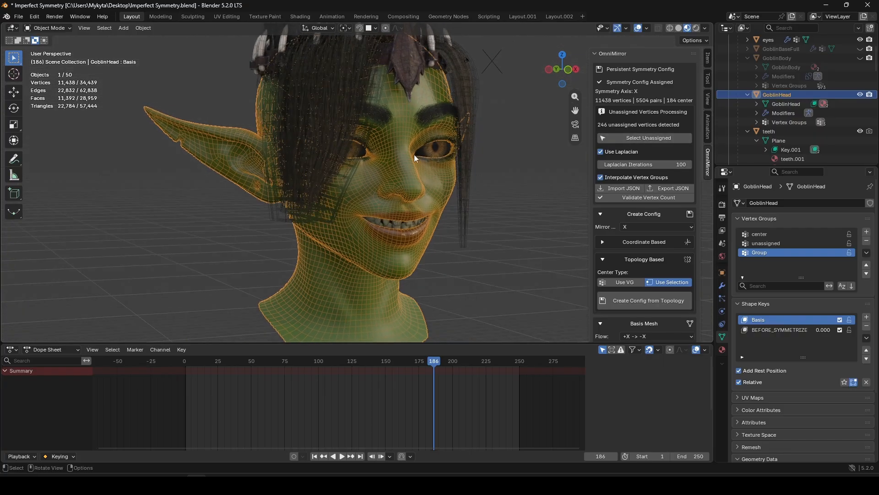
{"action": "left_click", "coordinate": [624, 139]}
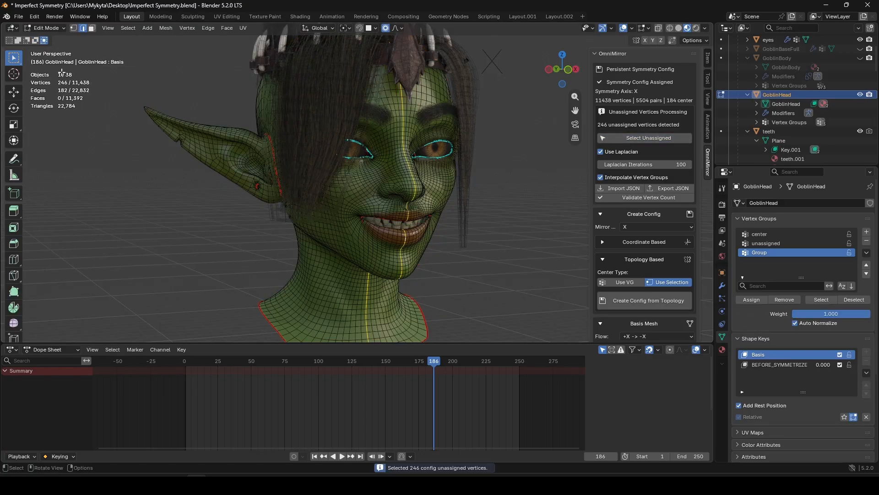
{"action": "left_click", "coordinate": [74, 28]}
{"action": "middle_click_drag", "start_coordinate": [256, 202], "coordinate": [531, 172]}
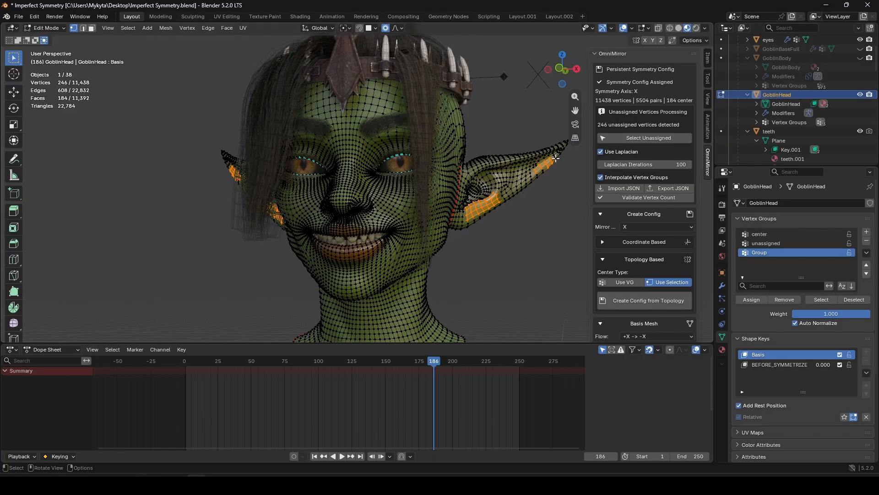
{"action": "middle_click_drag", "start_coordinate": [257, 202], "coordinate": [357, 221]}
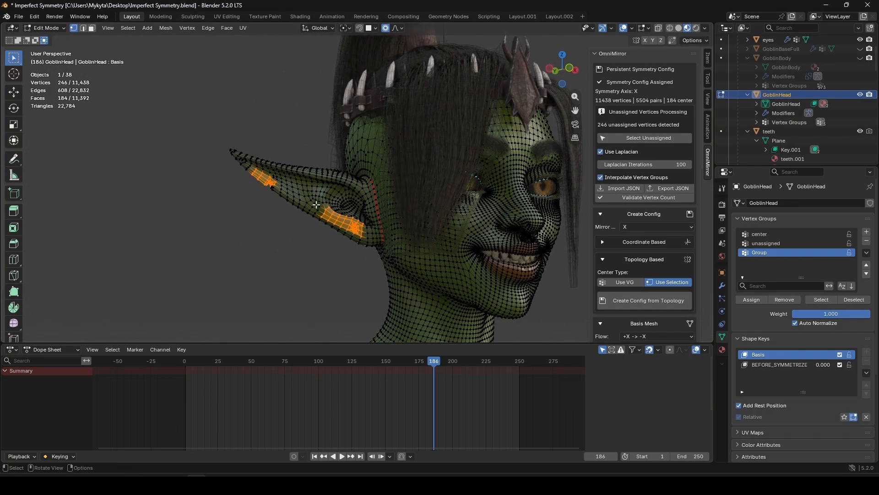
{"action": "middle_click_drag", "start_coordinate": [274, 194], "coordinate": [358, 208]}
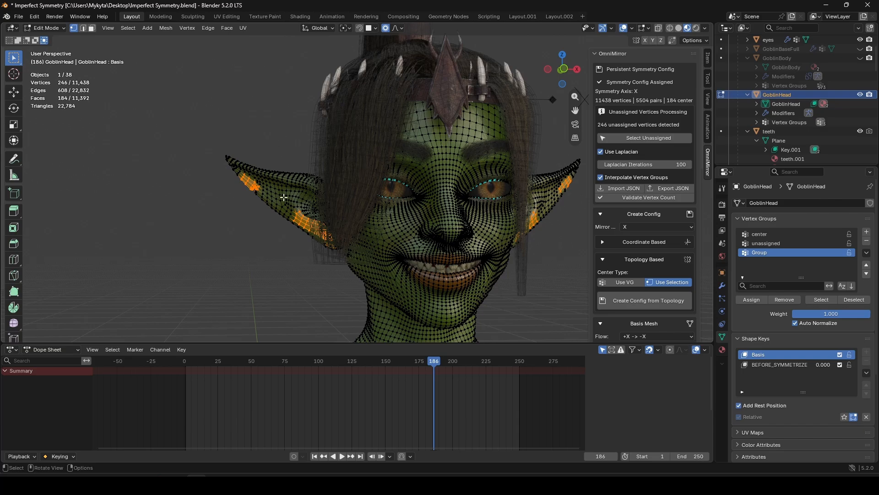
{"action": "middle_click_drag", "start_coordinate": [265, 202], "coordinate": [338, 212]}
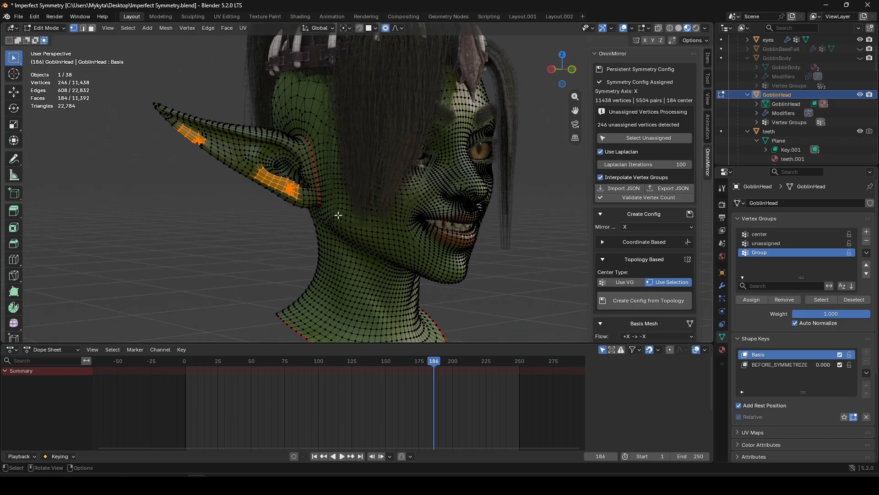
Move a vertex midway along the notched ear about 0.213 m down along Z, using smooth proportional editing with size 0.99.
{"action": "left_click", "coordinate": [277, 166]}
{"action": "middle_click_drag", "start_coordinate": [232, 156], "coordinate": [266, 187]}
{"action": "key", "text": "g"}
{"action": "key", "text": "z"}
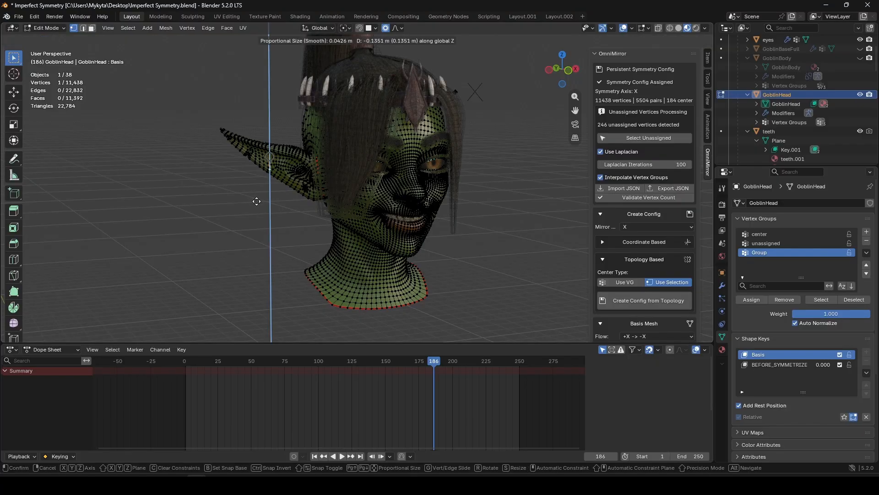
{"action": "scroll", "coordinate": [261, 205], "scroll_direction": "down", "scroll_amount": 20}
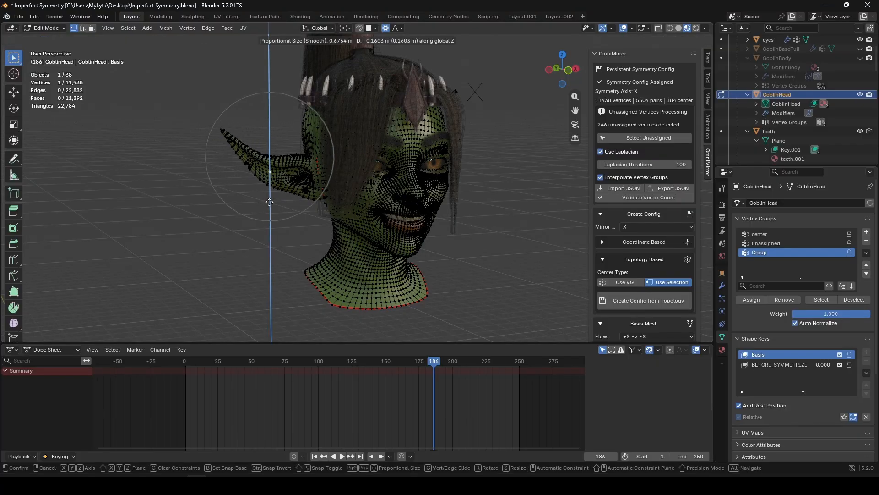
{"action": "left_click", "coordinate": [265, 183]}
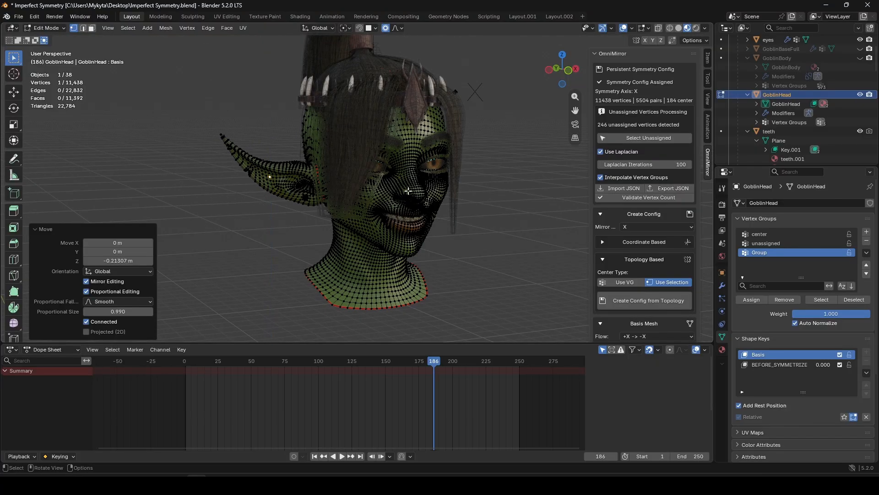
Set the basis mesh flow to -X -> +X and symmetrize the head.
{"action": "key", "text": "KP_1"}
{"action": "middle_click_drag", "start_coordinate": [362, 189], "coordinate": [374, 183]}
{"action": "mouse_move", "coordinate": [373, 182]}
{"action": "middle_mouse_down", "text": "shift"}
{"action": "mouse_move", "coordinate": [410, 165]}
{"action": "mouse_move", "coordinate": [390, 165]}
{"action": "mouse_move", "coordinate": [374, 183]}
{"action": "middle_mouse_up", "text": "shift"}
{"action": "scroll", "coordinate": [415, 166], "scroll_direction": "up", "scroll_amount": 3}
{"action": "scroll", "coordinate": [639, 224], "scroll_direction": "down", "scroll_amount": 4}
{"action": "middle_click_drag", "start_coordinate": [419, 163], "coordinate": [286, 138], "text": "shift"}
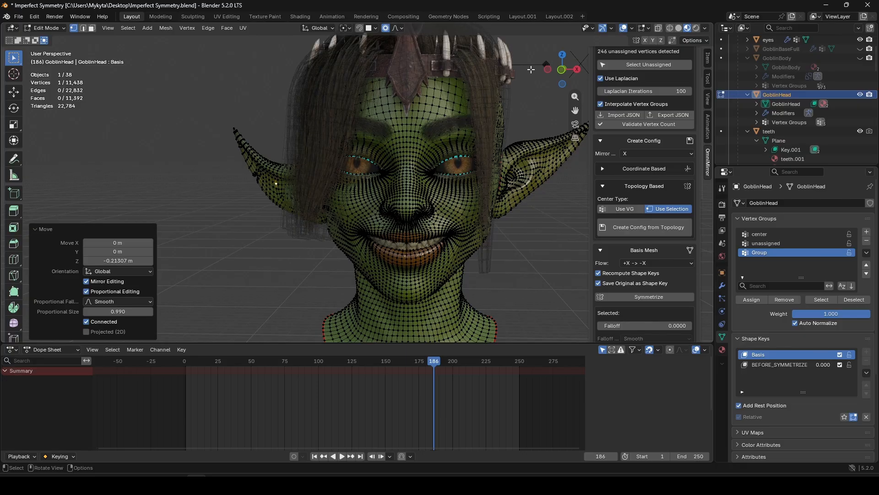
{"action": "left_click", "coordinate": [642, 263]}
{"action": "left_click", "coordinate": [633, 274]}
{"action": "mouse_move", "coordinate": [393, 265]}
{"action": "middle_mouse_down"}
{"action": "mouse_move", "coordinate": [458, 266]}
{"action": "mouse_move", "coordinate": [392, 265]}
{"action": "middle_mouse_up"}
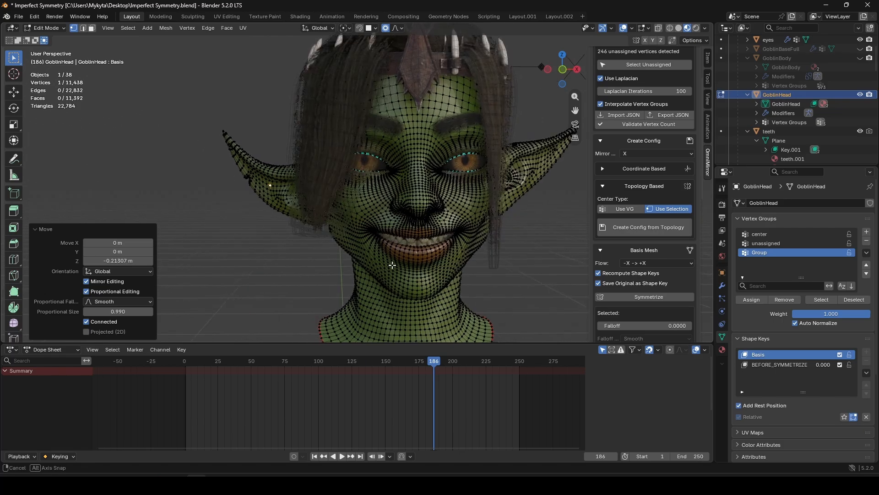
{"action": "left_click", "coordinate": [648, 297]}
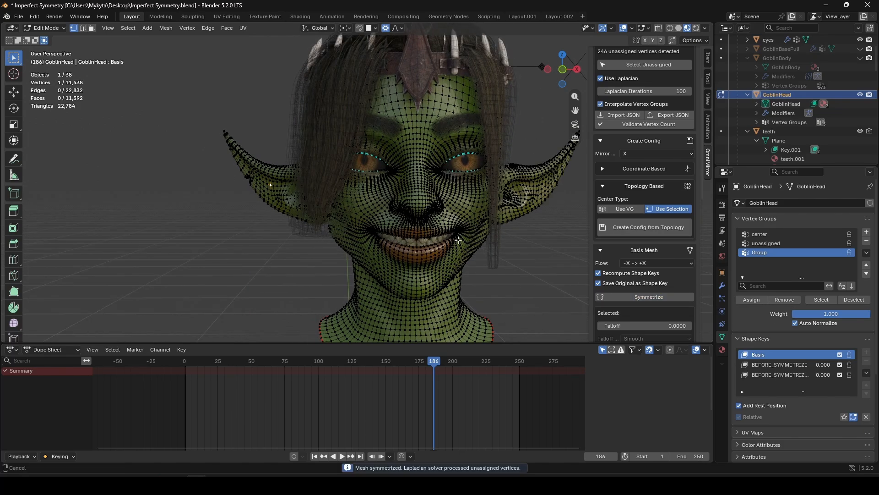
Examine the symmetrized ear up close, and compare both ears' shapes from the front and side.
{"action": "middle_click_drag", "start_coordinate": [458, 240], "coordinate": [321, 235], "text": "shift"}
{"action": "scroll", "coordinate": [320, 236], "scroll_direction": "up", "scroll_amount": 4}
{"action": "middle_click_drag", "start_coordinate": [458, 206], "coordinate": [419, 207]}
{"action": "scroll", "coordinate": [550, 174], "scroll_direction": "up", "scroll_amount": 1}
{"action": "middle_click_drag", "start_coordinate": [568, 171], "coordinate": [417, 210], "text": "shift"}
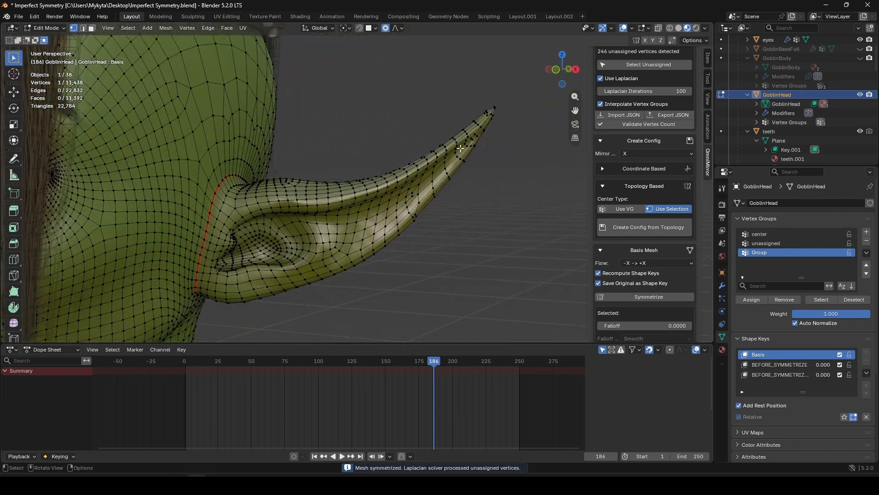
{"action": "mouse_move", "coordinate": [473, 173]}
{"action": "middle_mouse_down"}
{"action": "mouse_move", "coordinate": [369, 206]}
{"action": "mouse_move", "coordinate": [290, 202]}
{"action": "mouse_move", "coordinate": [482, 154]}
{"action": "mouse_move", "coordinate": [463, 160]}
{"action": "middle_mouse_up"}
{"action": "scroll", "coordinate": [463, 160], "scroll_direction": "down", "scroll_amount": 3}
{"action": "middle_click_drag", "start_coordinate": [355, 170], "coordinate": [394, 174]}
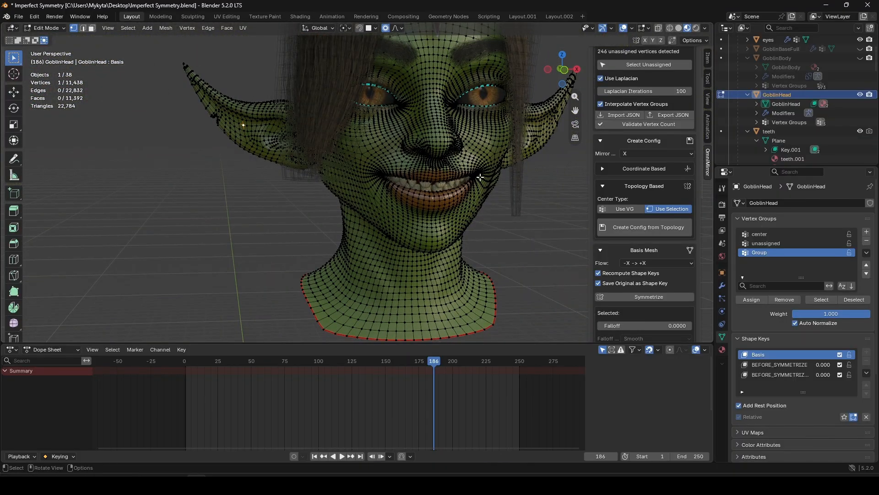
{"action": "middle_click_drag", "start_coordinate": [483, 177], "coordinate": [438, 222]}
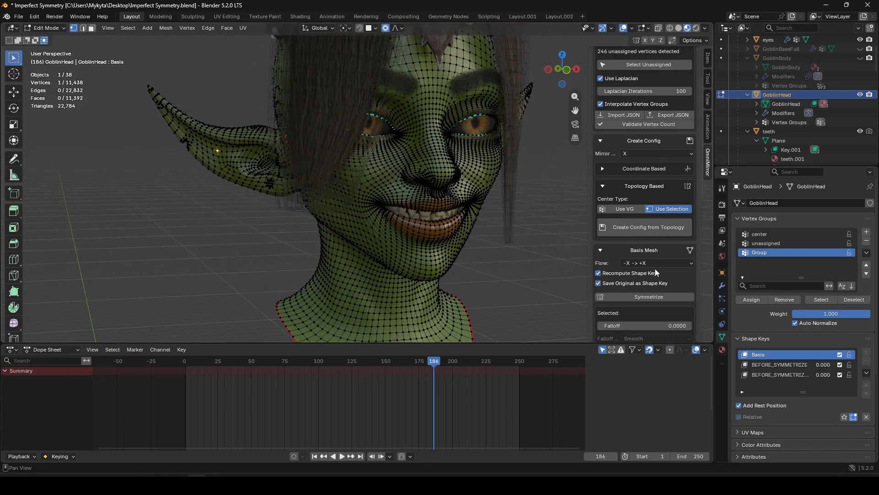
Set the basis mesh symmetrize flow to +X -> -X.
{"action": "left_click", "coordinate": [651, 263]}
{"action": "left_click", "coordinate": [641, 294]}
{"action": "middle_click_drag", "start_coordinate": [434, 192], "coordinate": [463, 193]}
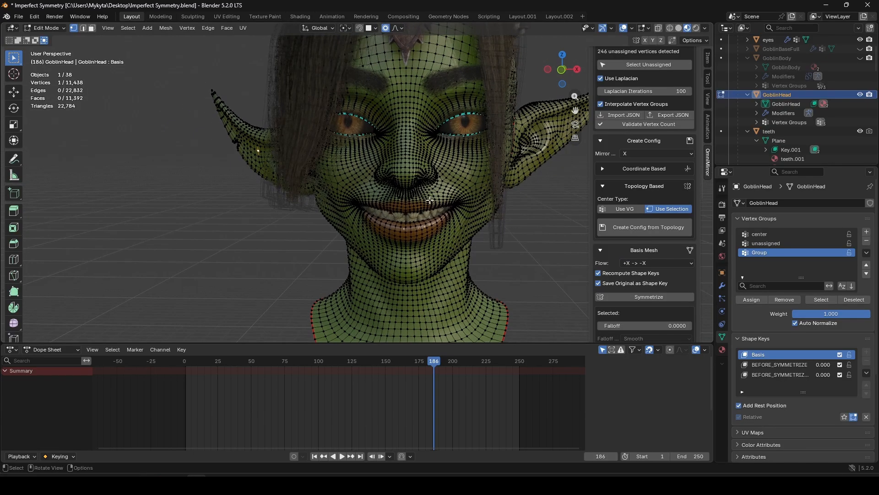
Symmetrize the goblin head's basis mesh using the +X -> -X flow.
{"action": "left_click", "coordinate": [642, 296]}
{"action": "middle_click_drag", "start_coordinate": [394, 193], "coordinate": [340, 184]}
{"action": "scroll", "coordinate": [340, 184], "scroll_direction": "up", "scroll_amount": 4}
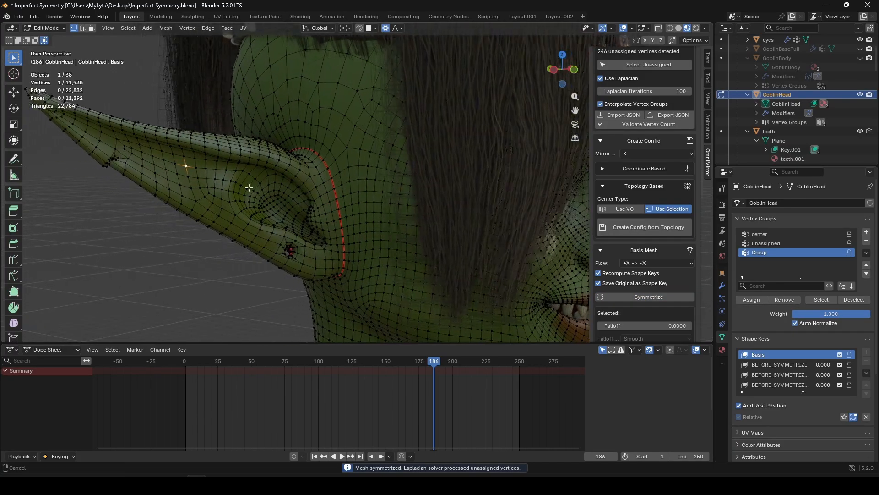
Examine the symmetrized ear up close around the notch and the lobe hole, and check the whole head.
{"action": "scroll", "coordinate": [333, 237], "scroll_direction": "up", "scroll_amount": 2}
{"action": "scroll", "coordinate": [333, 237], "scroll_direction": "up", "scroll_amount": 4}
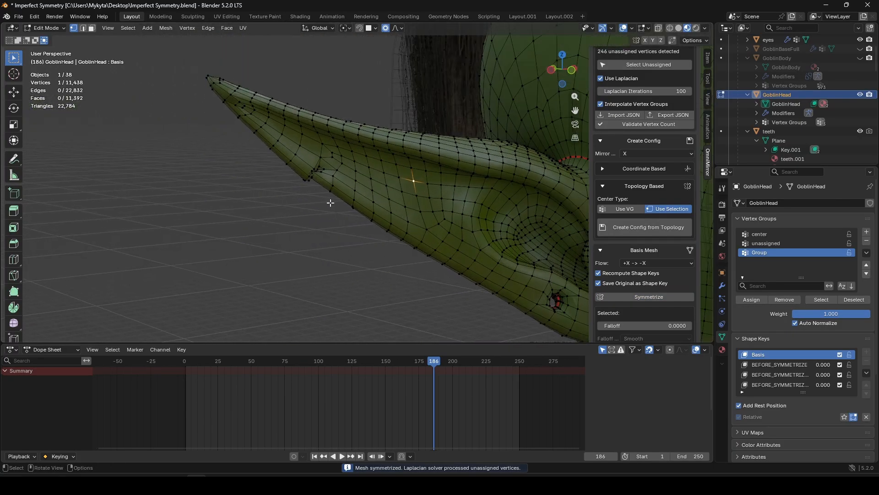
{"action": "scroll", "coordinate": [344, 194], "scroll_direction": "up", "scroll_amount": 1}
{"action": "scroll", "coordinate": [344, 195], "scroll_direction": "down", "scroll_amount": 6}
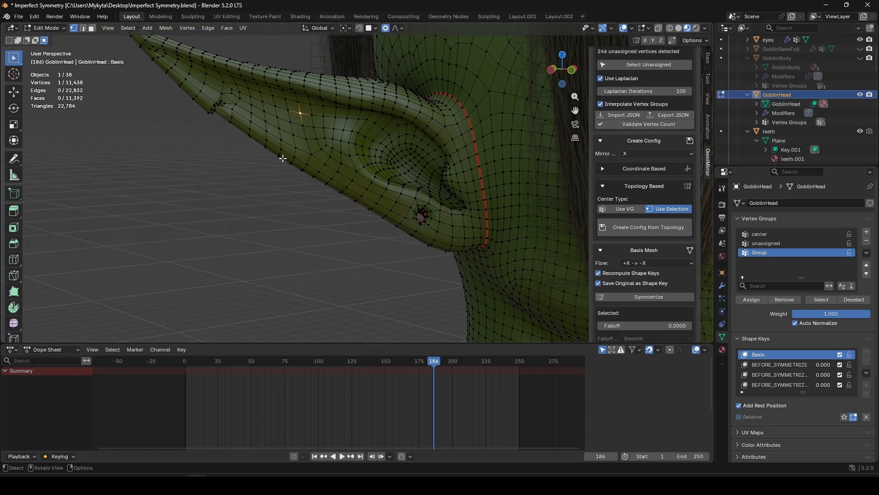
{"action": "middle_click_drag", "start_coordinate": [222, 147], "coordinate": [157, 128], "text": "shift"}
{"action": "scroll", "coordinate": [293, 168], "scroll_direction": "down", "scroll_amount": 4}
{"action": "middle_click_drag", "start_coordinate": [388, 198], "coordinate": [463, 198]}
{"action": "key", "text": "ctrl+z"}
Select the unassigned vertices stored in the symmetry config and inspect where they lie on both ears.
{"action": "scroll", "coordinate": [660, 96], "scroll_direction": "up", "scroll_amount": 4}
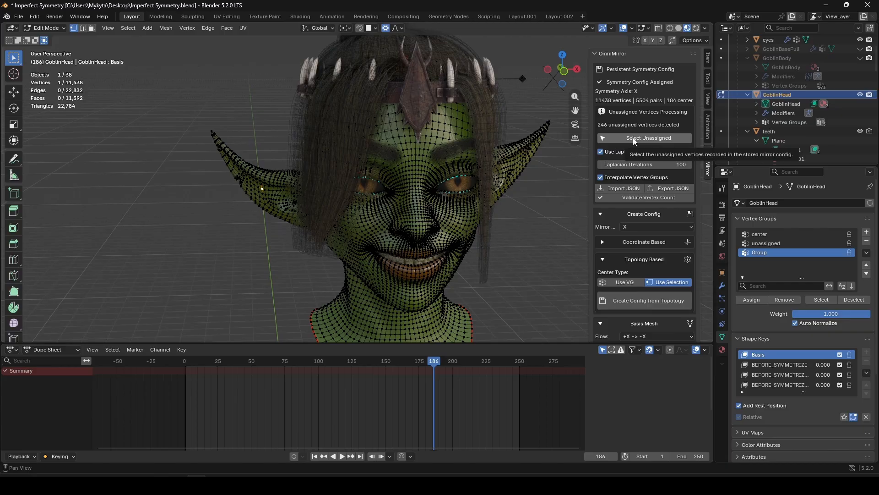
{"action": "scroll", "coordinate": [348, 142], "scroll_direction": "up", "scroll_amount": 5}
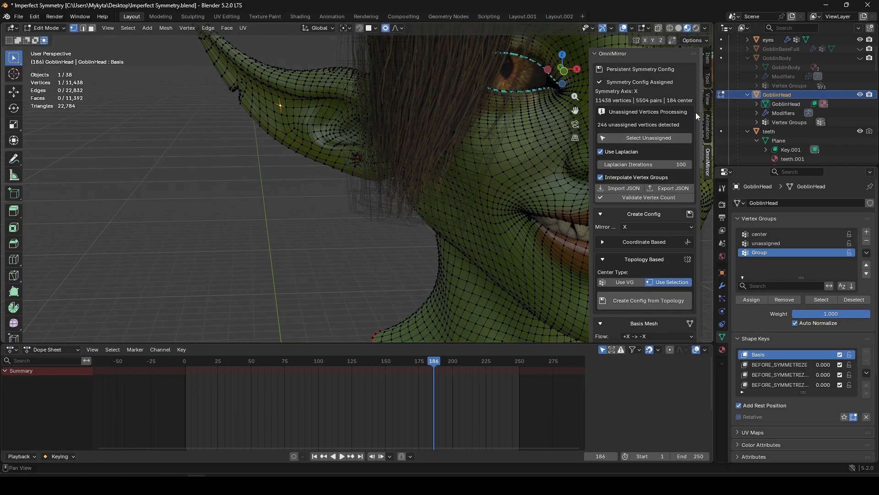
{"action": "left_click", "coordinate": [646, 139]}
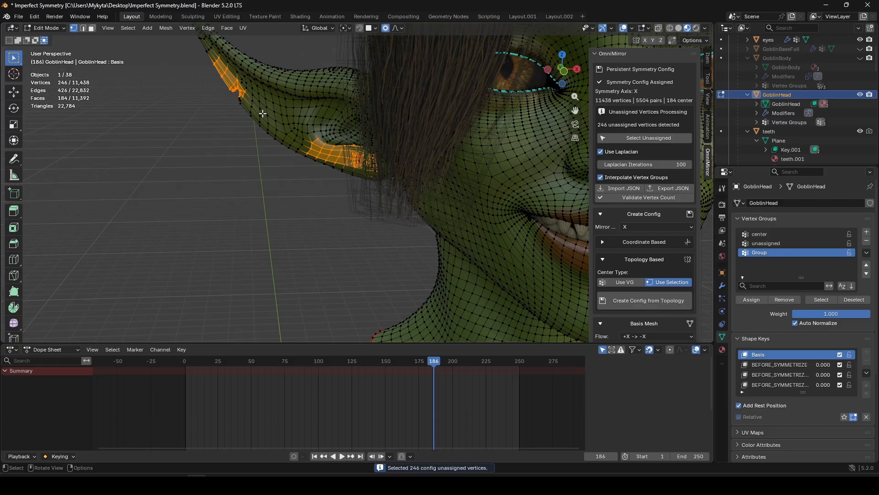
{"action": "middle_click_drag", "start_coordinate": [263, 114], "coordinate": [323, 157]}
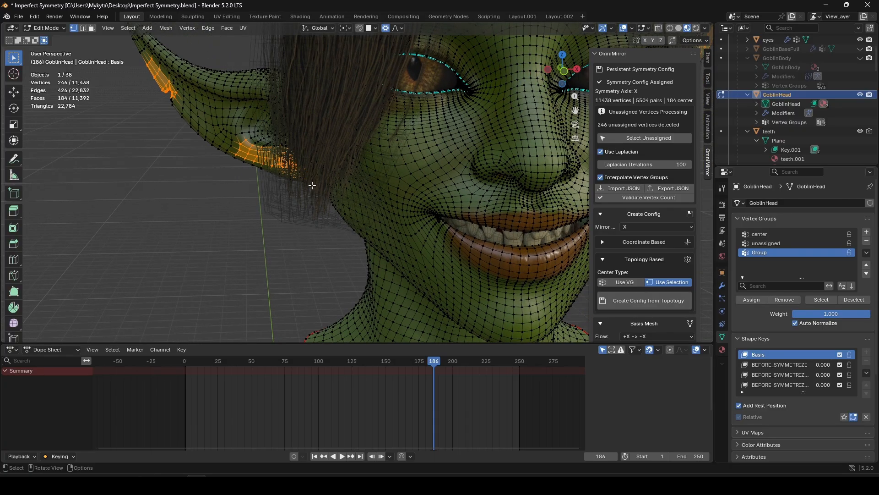
{"action": "scroll", "coordinate": [458, 182], "scroll_direction": "down", "scroll_amount": 1}
{"action": "middle_click_drag", "start_coordinate": [459, 182], "coordinate": [337, 173], "text": "shift"}
{"action": "scroll", "coordinate": [293, 170], "scroll_direction": "down", "scroll_amount": 2}
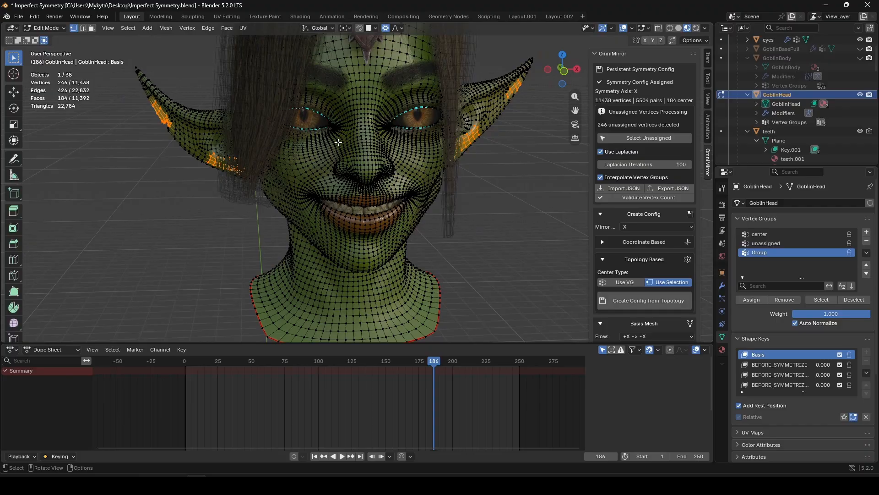
{"action": "middle_click_drag", "start_coordinate": [338, 143], "coordinate": [459, 127], "text": "shift"}
{"action": "middle_click_drag", "start_coordinate": [315, 152], "coordinate": [451, 163]}
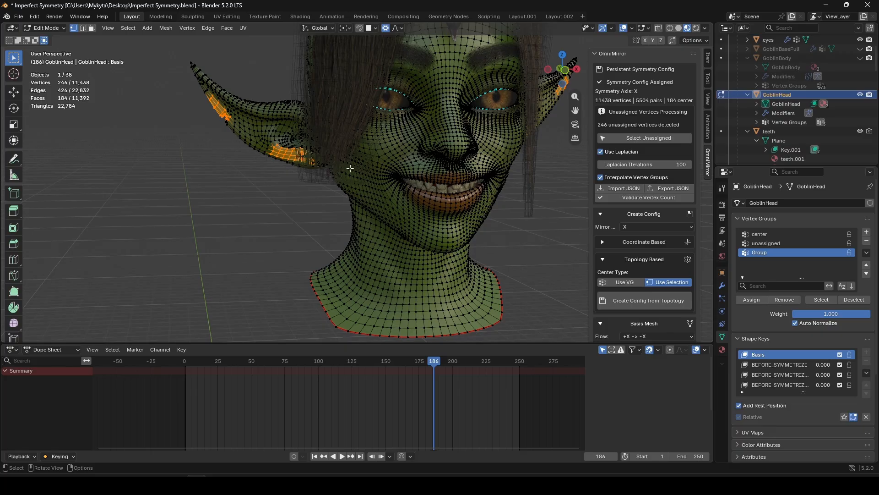
Set the topology config's center type to Use VG and select only the vertices of the center vertex group.
{"action": "left_click", "coordinate": [633, 281]}
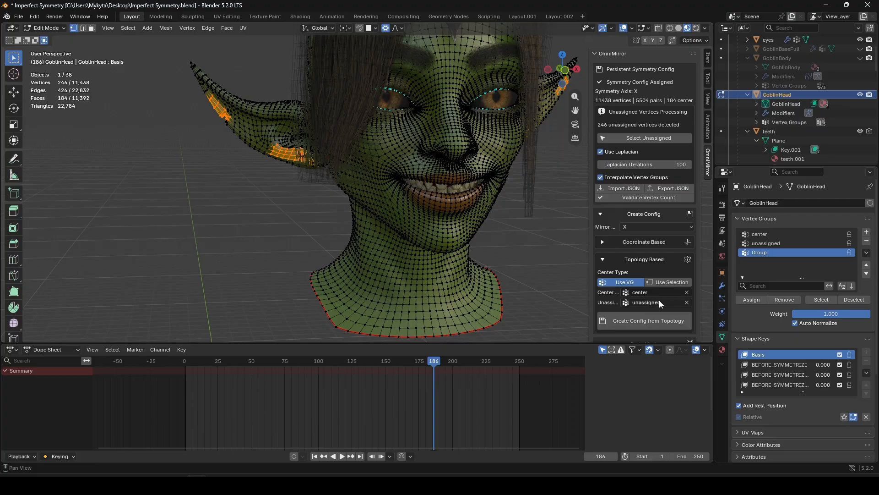
{"action": "left_click", "coordinate": [204, 234]}
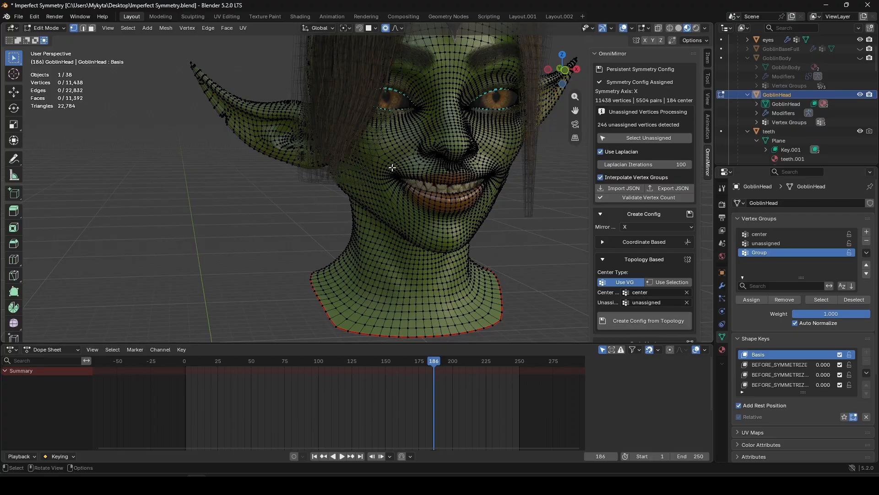
{"action": "left_click", "coordinate": [769, 233]}
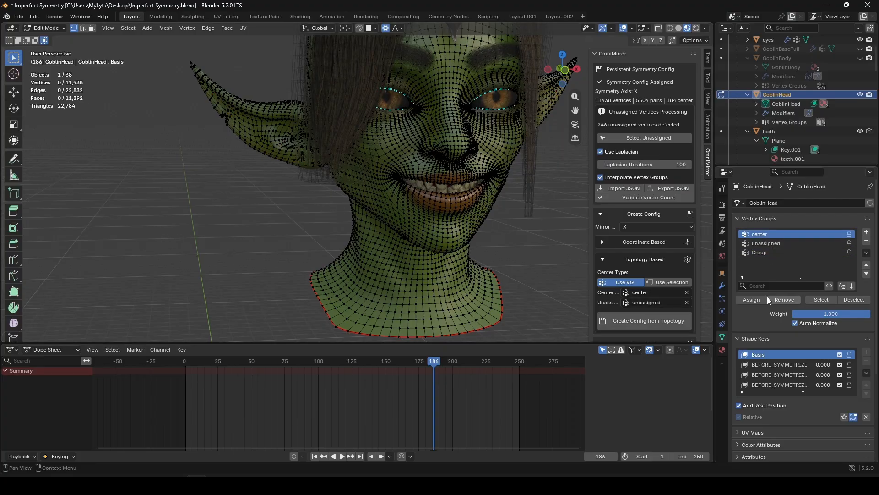
{"action": "left_click", "coordinate": [822, 299]}
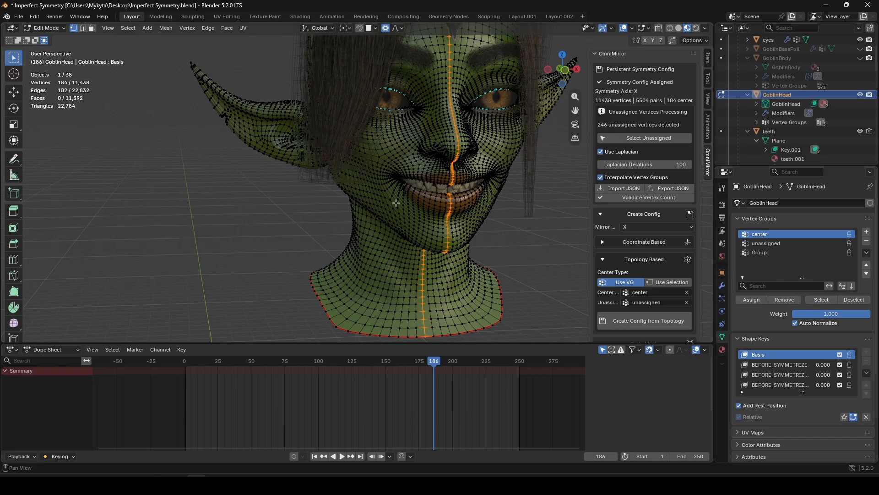
{"action": "middle_click_drag", "start_coordinate": [412, 211], "coordinate": [436, 213]}
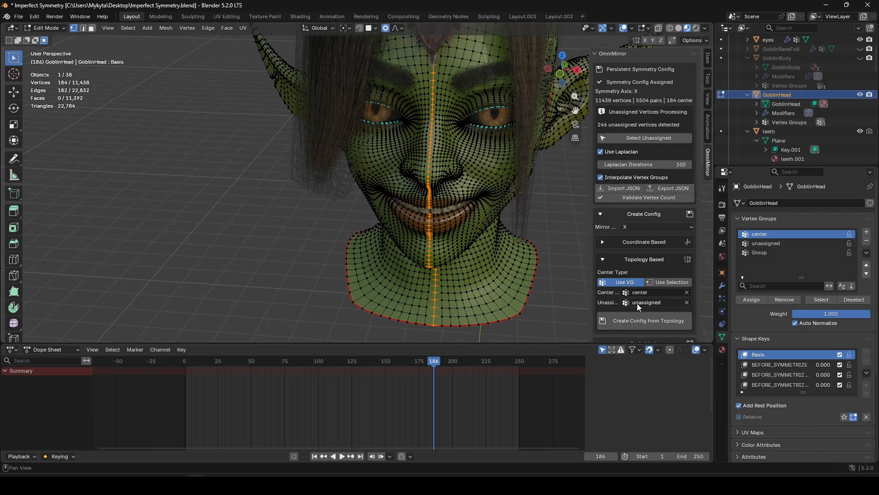
Add the unassigned vertex group's vertices to the selection and inspect them around the ear notch and lobe hole.
{"action": "left_click", "coordinate": [780, 244]}
{"action": "middle_click_drag", "start_coordinate": [328, 155], "coordinate": [412, 174], "text": "shift"}
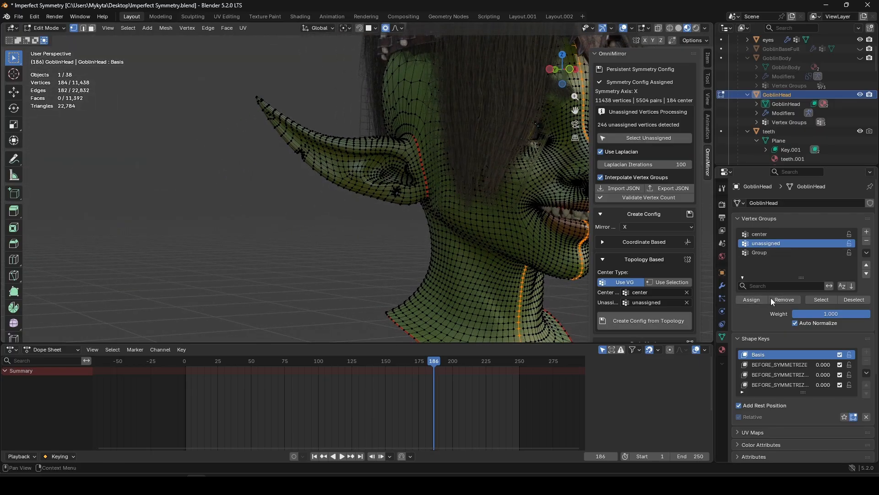
{"action": "middle_click_drag", "start_coordinate": [367, 198], "coordinate": [297, 176], "text": "shift"}
{"action": "scroll", "coordinate": [389, 180], "scroll_direction": "up", "scroll_amount": 4}
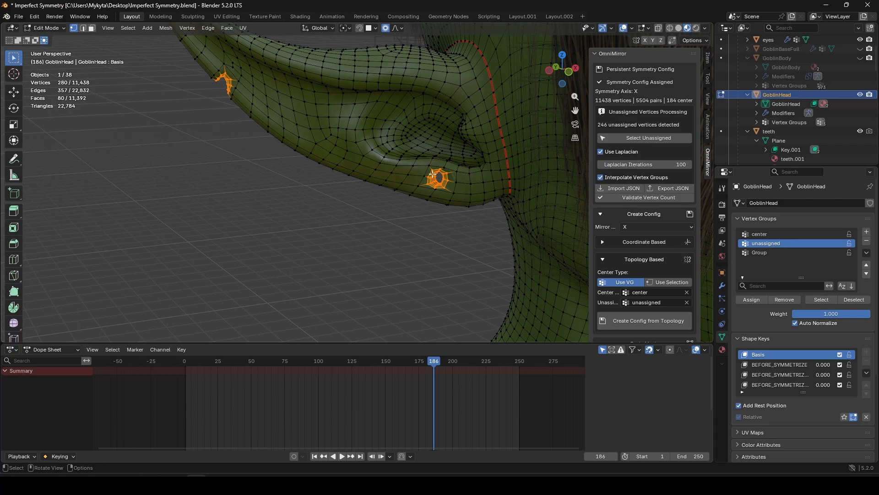
{"action": "scroll", "coordinate": [436, 174], "scroll_direction": "down", "scroll_amount": 5}
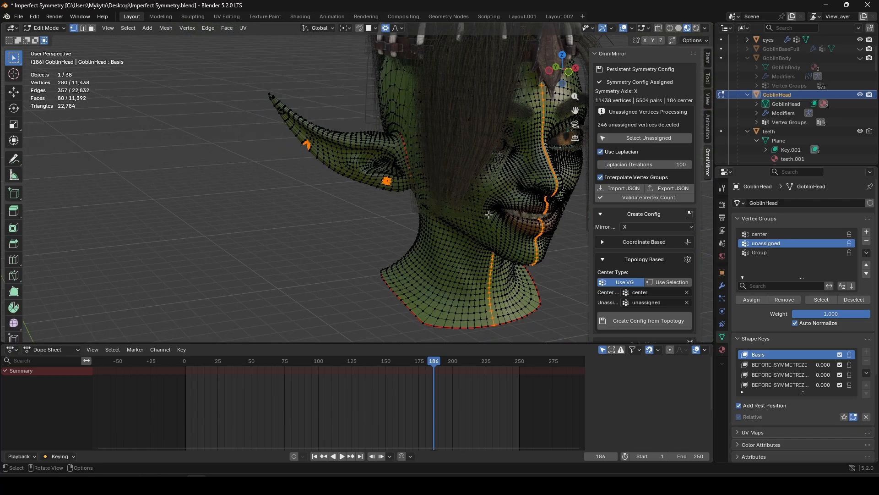
{"action": "middle_click_drag", "start_coordinate": [530, 225], "coordinate": [435, 242]}
{"action": "scroll", "coordinate": [435, 241], "scroll_direction": "up", "scroll_amount": 3}
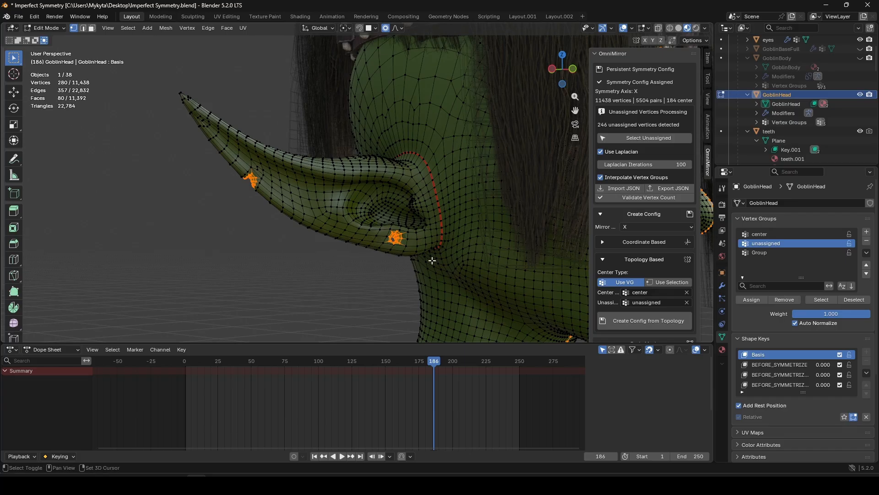
{"action": "middle_click_drag", "start_coordinate": [374, 253], "coordinate": [313, 230], "text": "shift"}
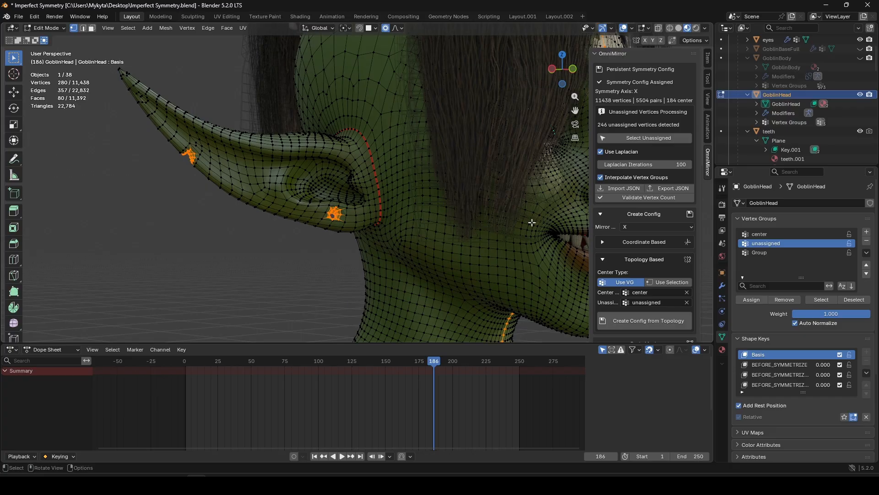
{"action": "mouse_move", "coordinate": [414, 221]}
{"action": "middle_mouse_down", "text": "shift"}
{"action": "mouse_move", "coordinate": [363, 191]}
{"action": "mouse_move", "coordinate": [368, 215]}
{"action": "mouse_move", "coordinate": [419, 213]}
{"action": "middle_mouse_up", "text": "shift"}
{"action": "scroll", "coordinate": [363, 191], "scroll_direction": "down", "scroll_amount": 2}
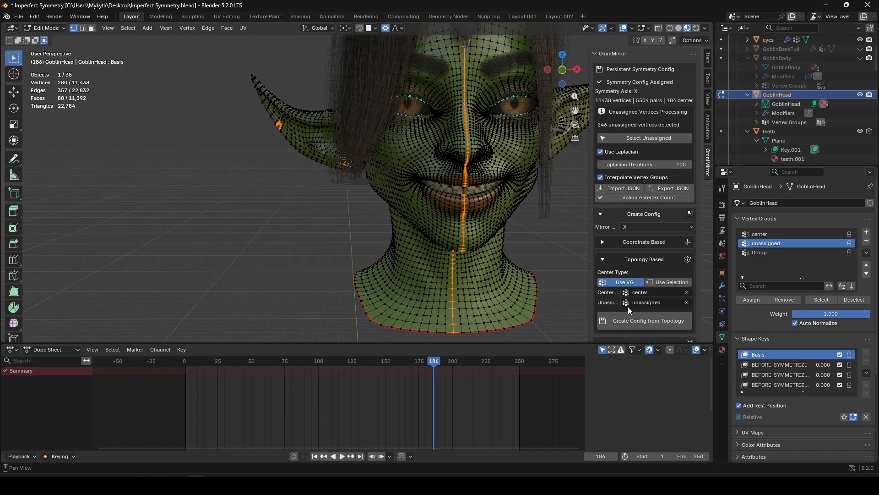
Create the symmetry config from topology using the center and unassigned vertex groups.
{"action": "middle_click_drag", "start_coordinate": [273, 151], "coordinate": [303, 173], "text": "shift"}
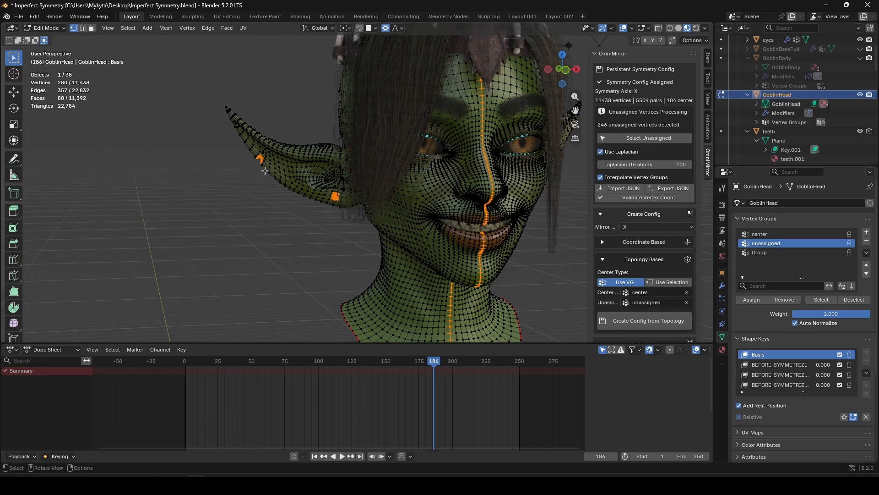
{"action": "left_click", "coordinate": [660, 322]}
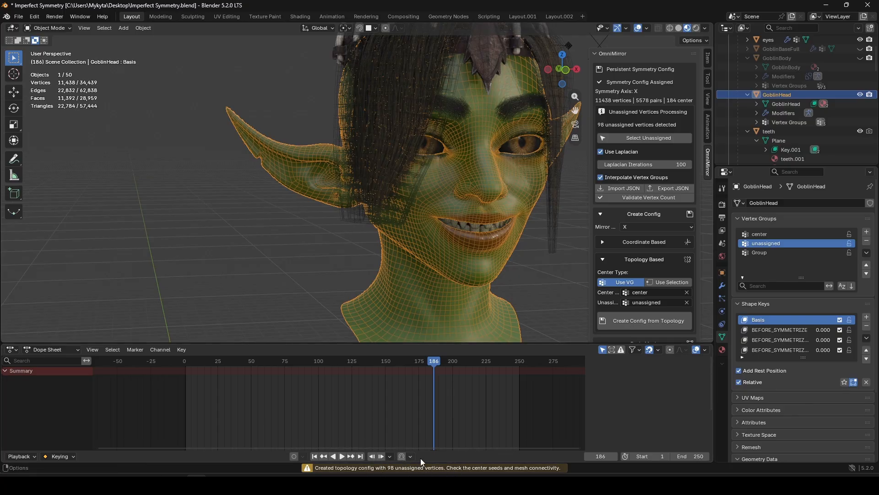
{"action": "middle_click_drag", "start_coordinate": [444, 309], "coordinate": [438, 270], "text": "shift"}
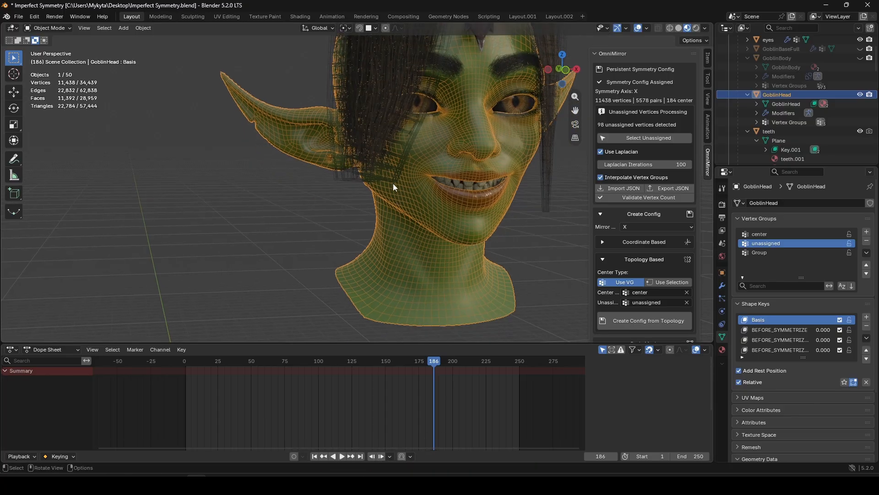
{"action": "middle_click_drag", "start_coordinate": [306, 125], "coordinate": [307, 188], "text": "shift"}
{"action": "middle_click_drag", "start_coordinate": [414, 194], "coordinate": [477, 233]}
Symmetrize the basis mesh from +X to -X with the config based on vertex groups.
{"action": "scroll", "coordinate": [660, 235], "scroll_direction": "down", "scroll_amount": 2}
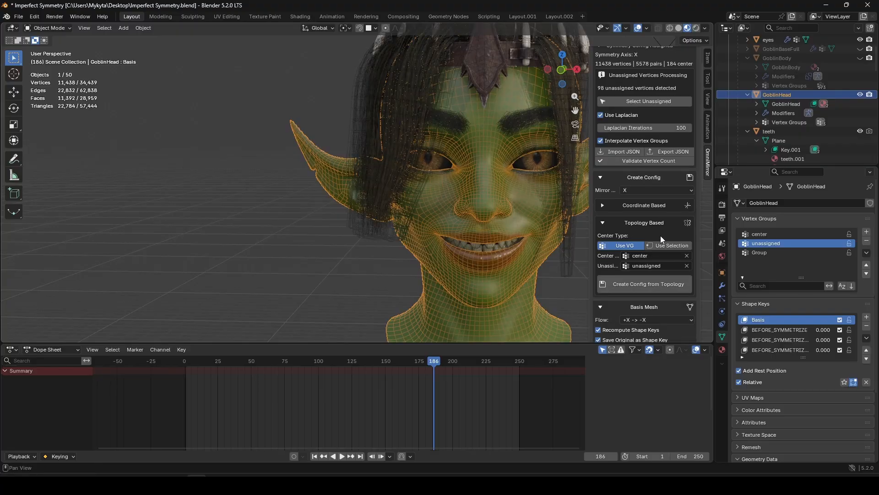
{"action": "scroll", "coordinate": [660, 235], "scroll_direction": "down", "scroll_amount": 3}
{"action": "scroll", "coordinate": [639, 260], "scroll_direction": "down", "scroll_amount": 3}
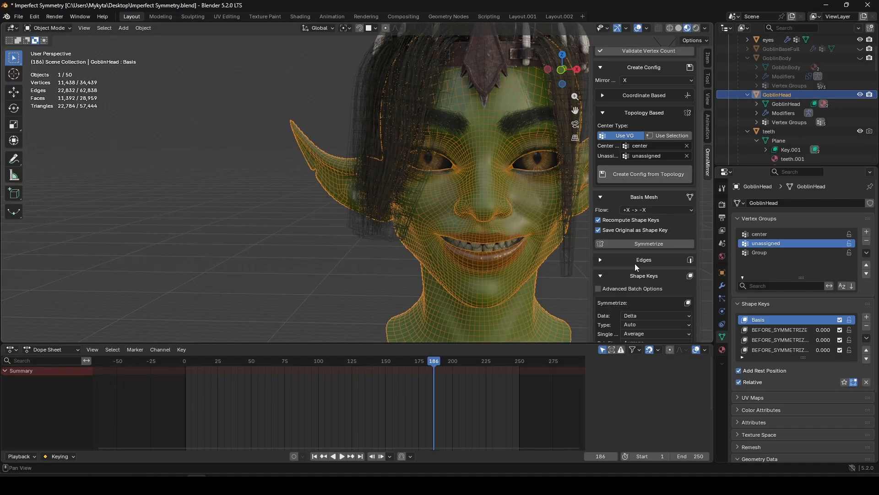
{"action": "middle_click_drag", "start_coordinate": [320, 189], "coordinate": [346, 186], "text": "shift"}
{"action": "left_click", "coordinate": [649, 244]}
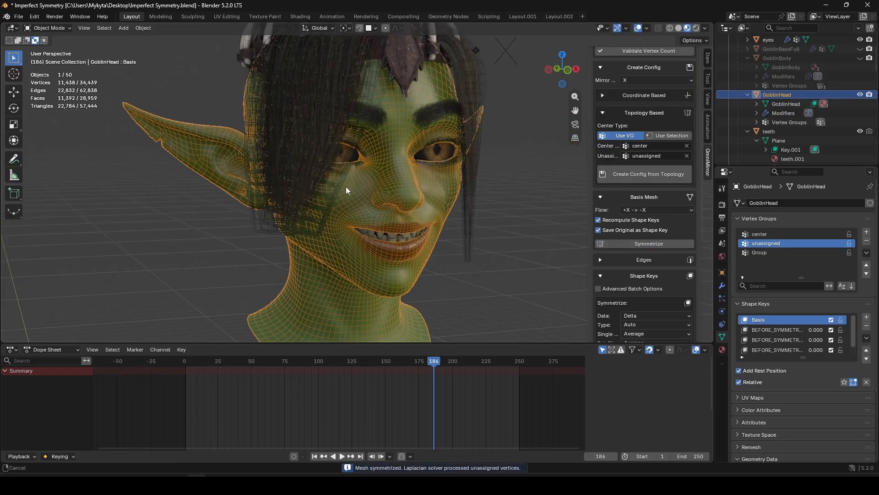
Examine the notched ear's edge and lobe hole up close, and compare both ears from the side and front.
{"action": "scroll", "coordinate": [485, 218], "scroll_direction": "up", "scroll_amount": 4}
{"action": "middle_click_drag", "start_coordinate": [202, 160], "coordinate": [301, 150], "text": "shift"}
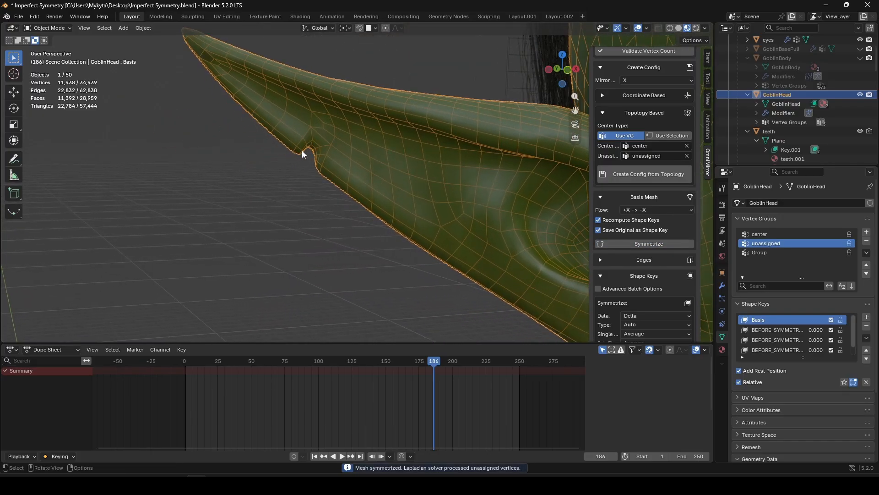
{"action": "scroll", "coordinate": [317, 165], "scroll_direction": "down", "scroll_amount": 4}
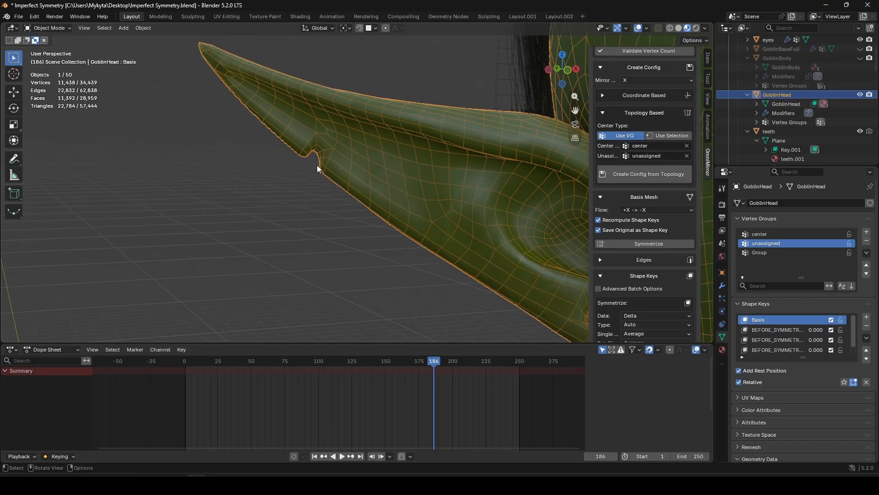
{"action": "middle_click_drag", "start_coordinate": [320, 175], "coordinate": [354, 198]}
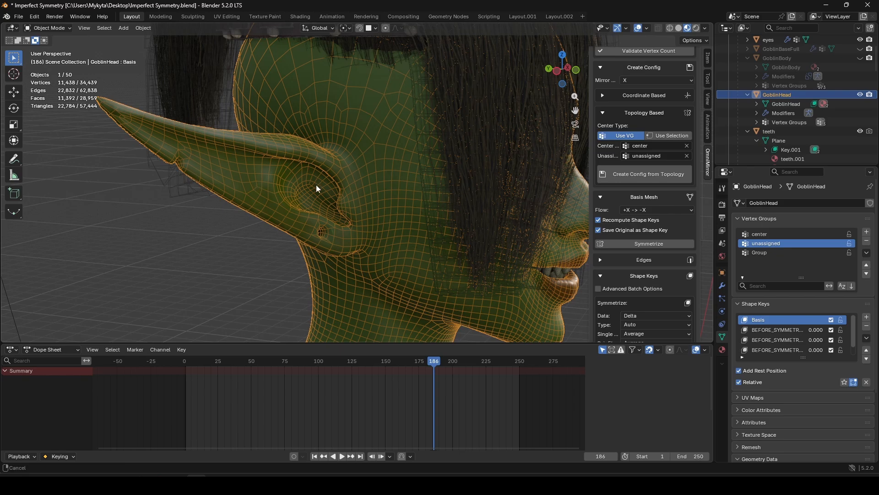
{"action": "scroll", "coordinate": [314, 179], "scroll_direction": "down", "scroll_amount": 4}
{"action": "middle_click_drag", "start_coordinate": [313, 172], "coordinate": [306, 200]}
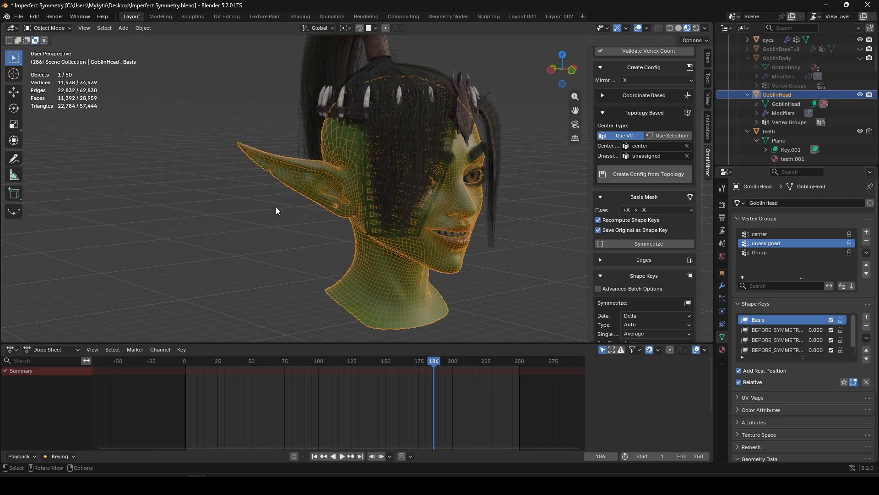
{"action": "middle_click_drag", "start_coordinate": [369, 170], "coordinate": [318, 185], "text": "shift"}
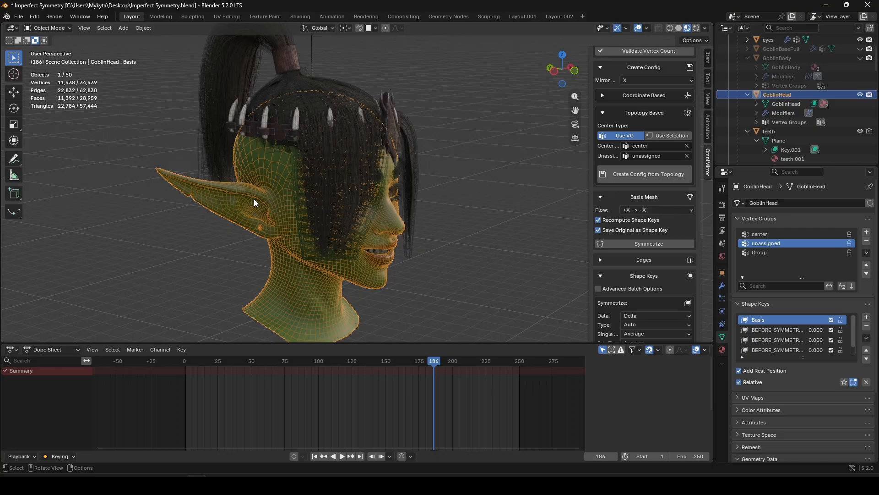
{"action": "middle_click_drag", "start_coordinate": [299, 243], "coordinate": [310, 207]}
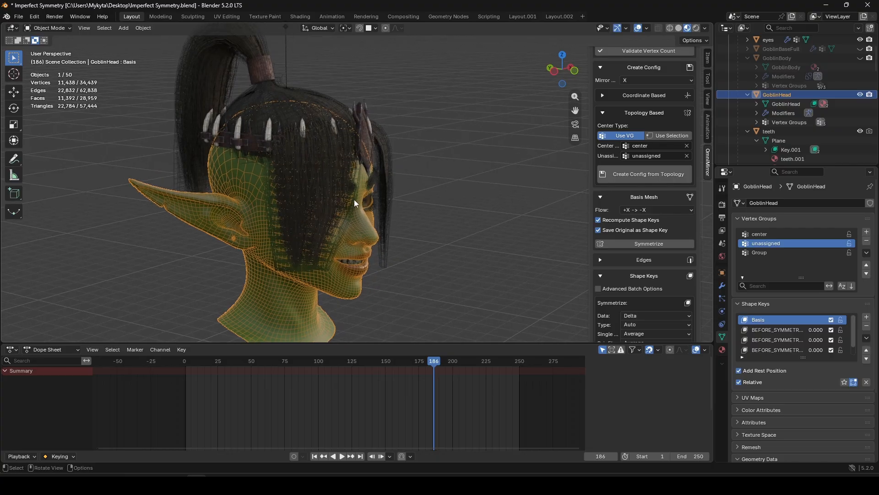
{"action": "middle_click_drag", "start_coordinate": [314, 255], "coordinate": [365, 182]}
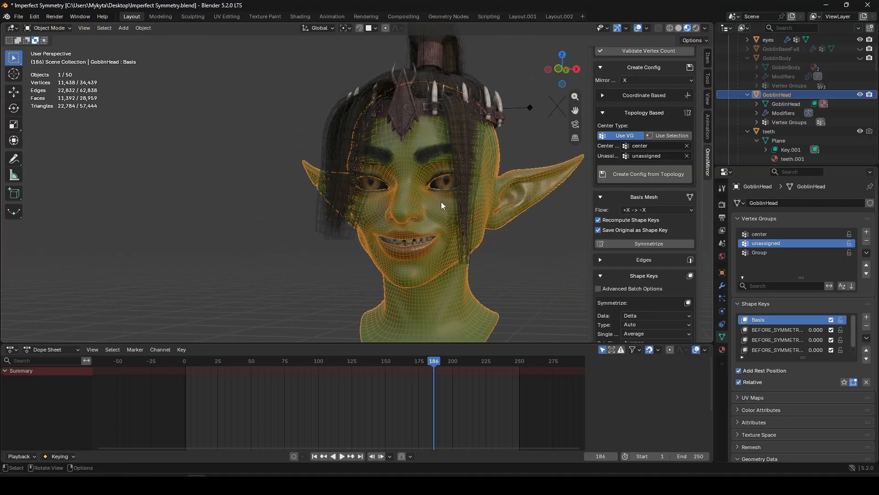
{"action": "middle_click_drag", "start_coordinate": [442, 206], "coordinate": [406, 201]}
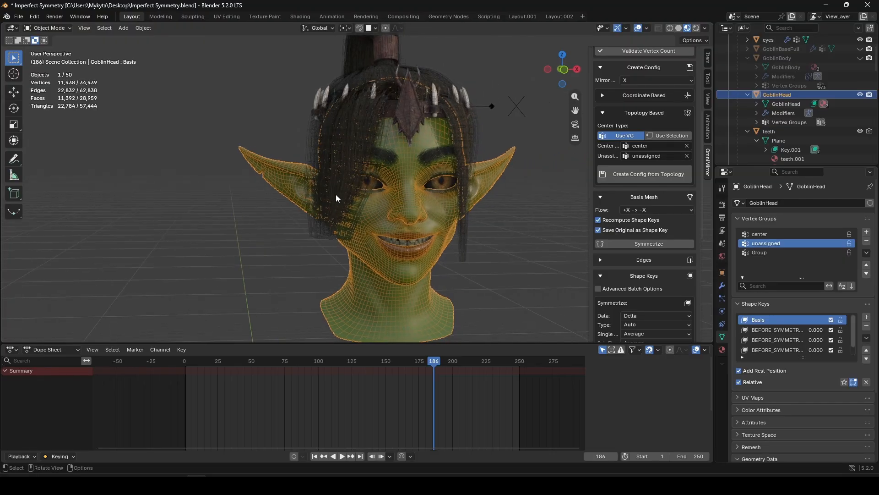
Switch the goblin head to Weight Paint mode and display the unassigned and Group vertex group weights around the ears.
{"action": "left_click", "coordinate": [61, 30]}
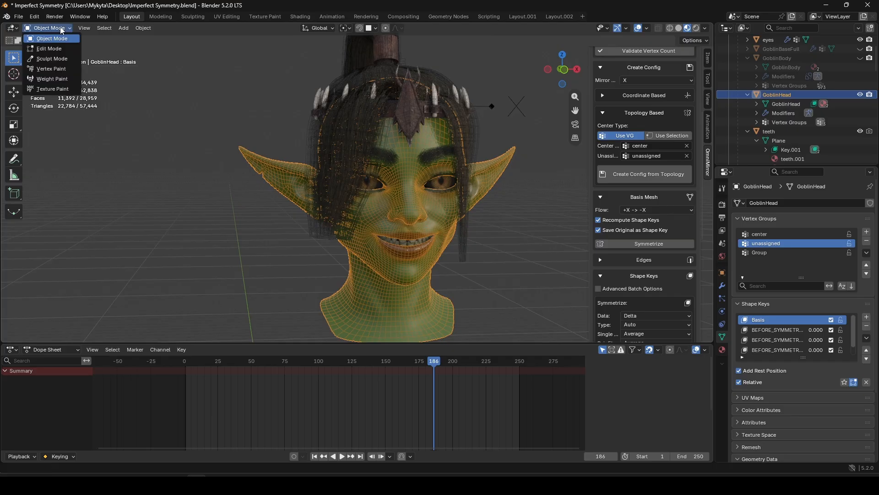
{"action": "left_click", "coordinate": [51, 81]}
{"action": "middle_click_drag", "start_coordinate": [488, 241], "coordinate": [413, 189]}
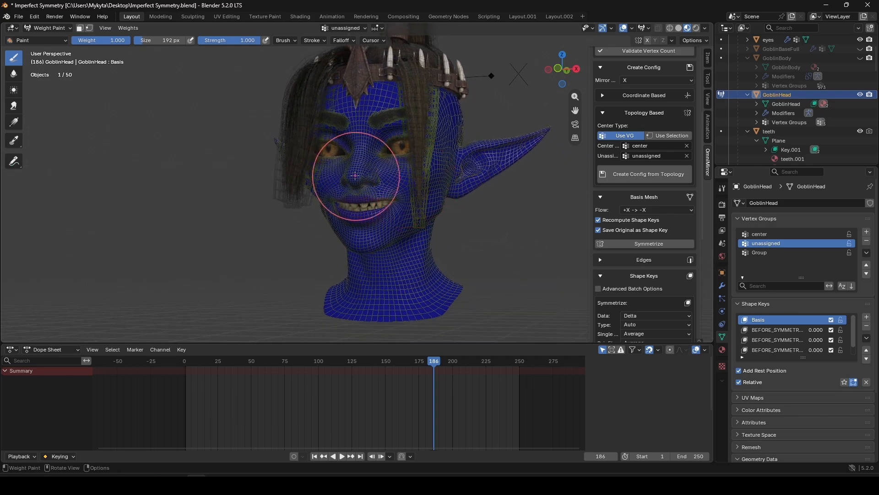
{"action": "middle_click_drag", "start_coordinate": [355, 175], "coordinate": [405, 231]}
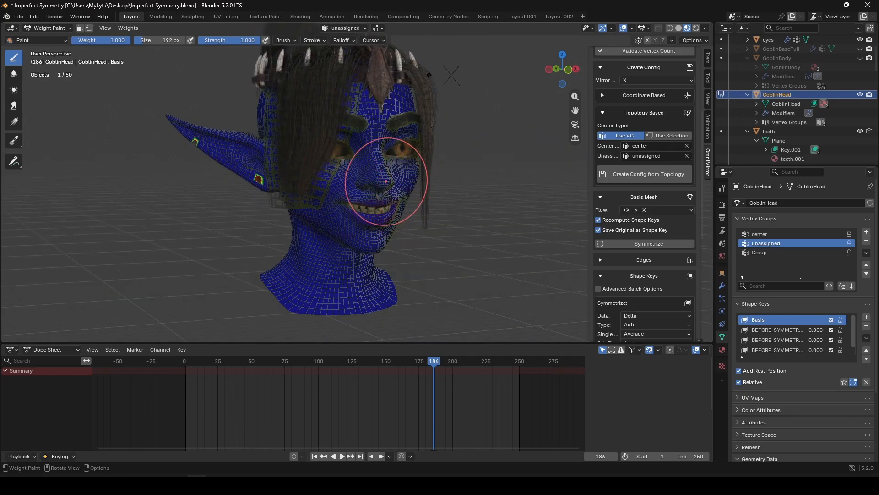
{"action": "mouse_move", "coordinate": [386, 181]}
{"action": "middle_mouse_down"}
{"action": "mouse_move", "coordinate": [448, 177]}
{"action": "mouse_move", "coordinate": [397, 195]}
{"action": "mouse_move", "coordinate": [401, 207]}
{"action": "mouse_move", "coordinate": [425, 220]}
{"action": "mouse_move", "coordinate": [463, 215]}
{"action": "mouse_move", "coordinate": [385, 199]}
{"action": "middle_mouse_up"}
{"action": "scroll", "coordinate": [401, 206], "scroll_direction": "up", "scroll_amount": 2}
{"action": "left_click", "coordinate": [778, 253]}
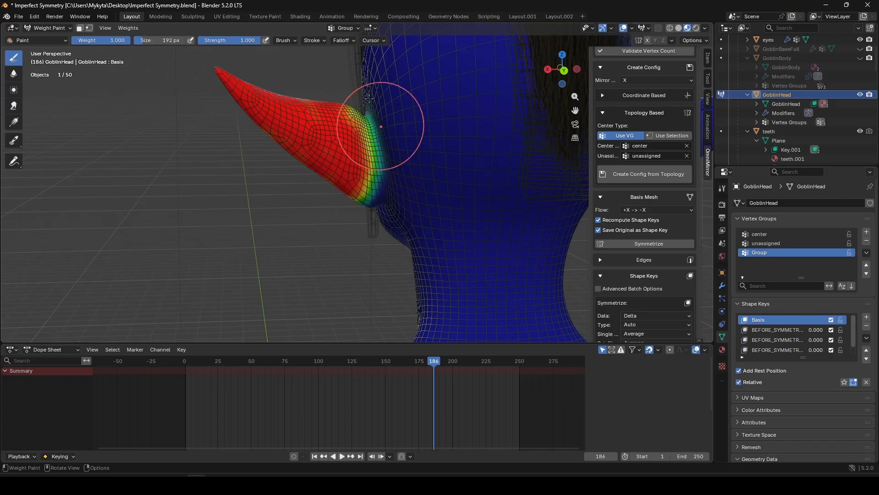
{"action": "middle_click_drag", "start_coordinate": [369, 97], "coordinate": [295, 171]}
Rename the vertex group Group to Group.l.
{"action": "double_click", "coordinate": [774, 253]}
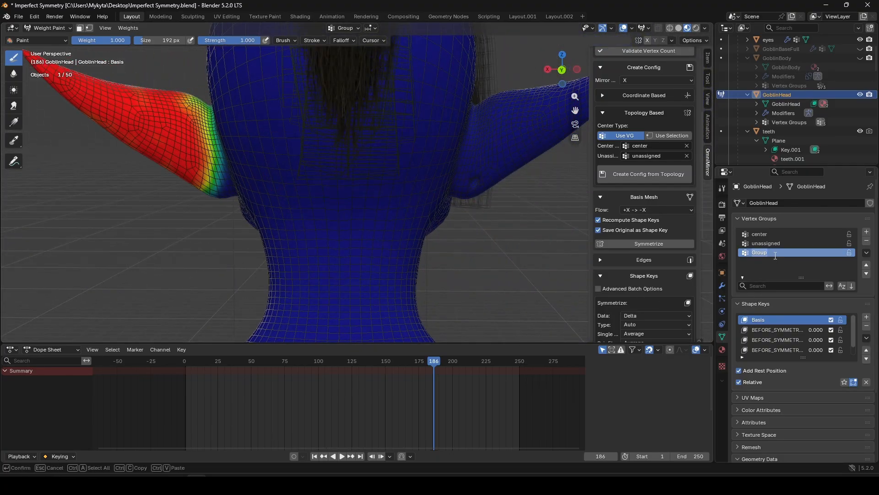
{"action": "left_click", "coordinate": [776, 256]}
{"action": "key", "text": "Return"}
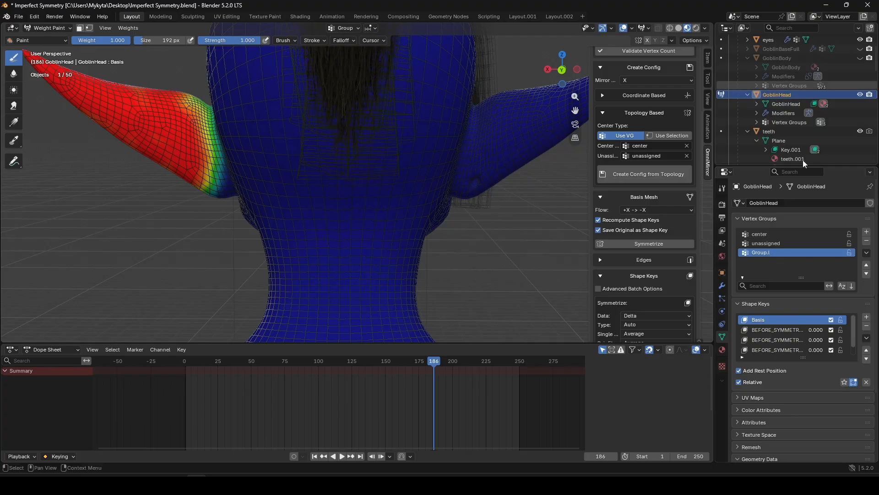
Duplicate the Group.l vertex group and rename the copy Group.r.
{"action": "left_click", "coordinate": [866, 253]}
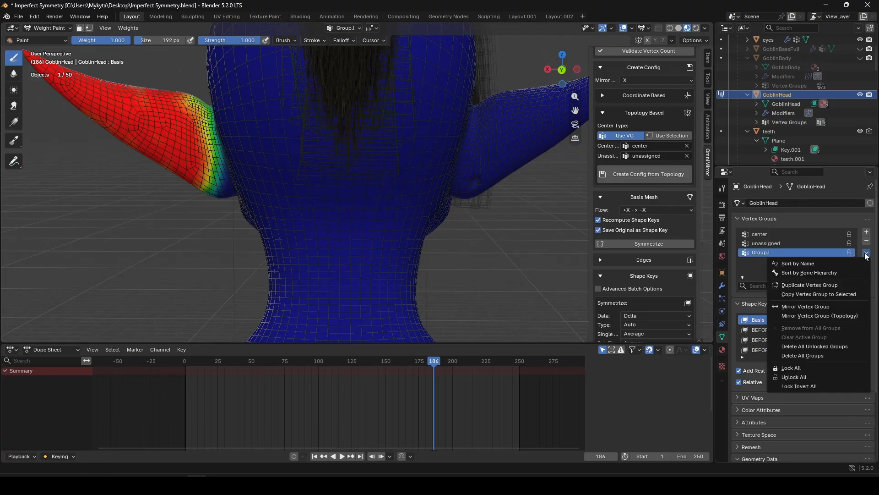
{"action": "left_click", "coordinate": [811, 284]}
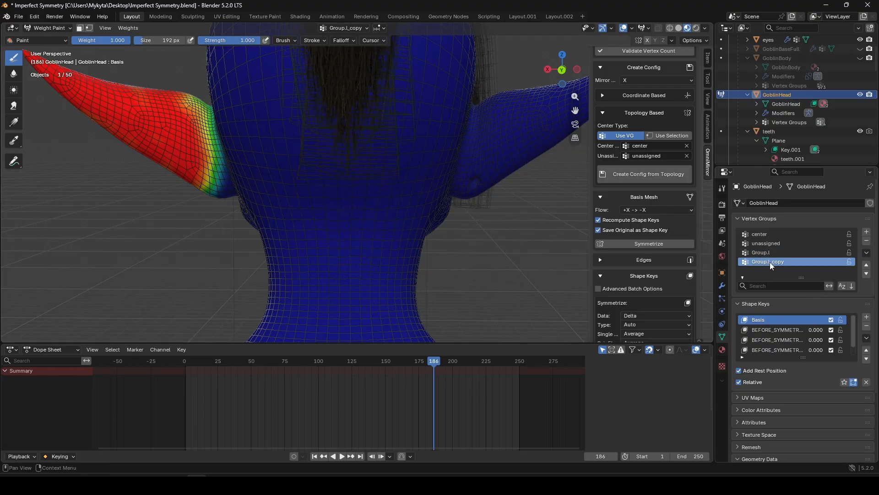
{"action": "double_click", "coordinate": [774, 261]}
{"action": "key", "text": "End"}
{"action": "key", "text": "BackSpace"}
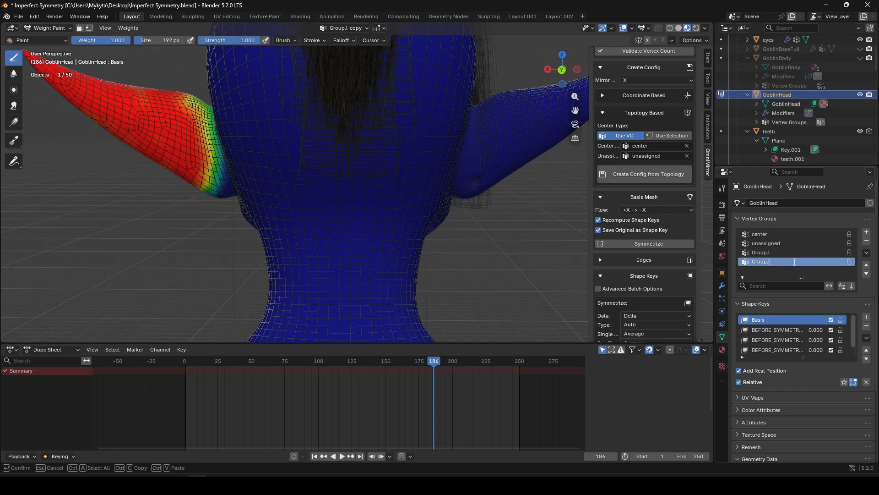
{"action": "type", "text": "r"}
{"action": "key", "text": "Return"}
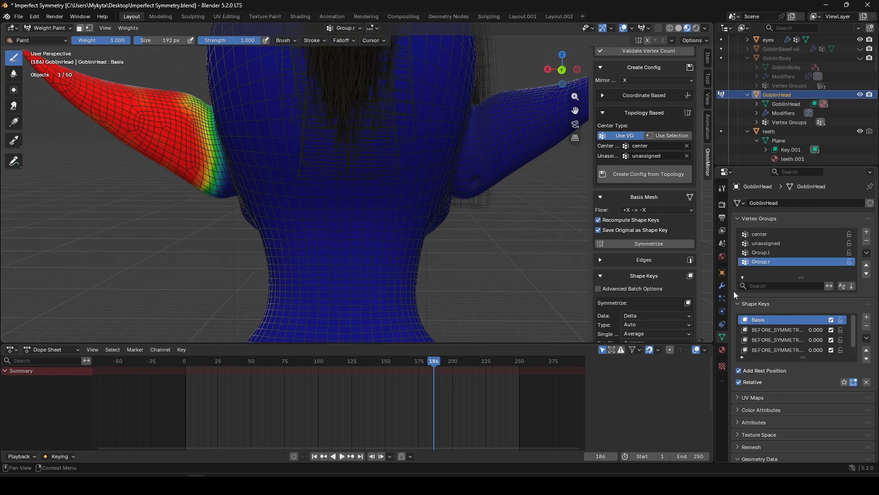
Try to mirror the Group.r weights to the opposite ear with Mirror Vertex Group and its topology variant.
{"action": "middle_click_drag", "start_coordinate": [310, 178], "coordinate": [325, 176], "text": "shift"}
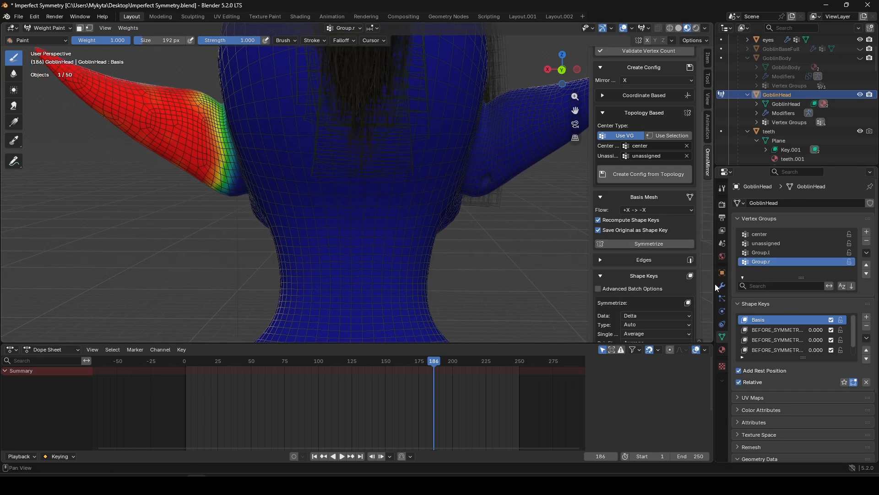
{"action": "left_click", "coordinate": [867, 253]}
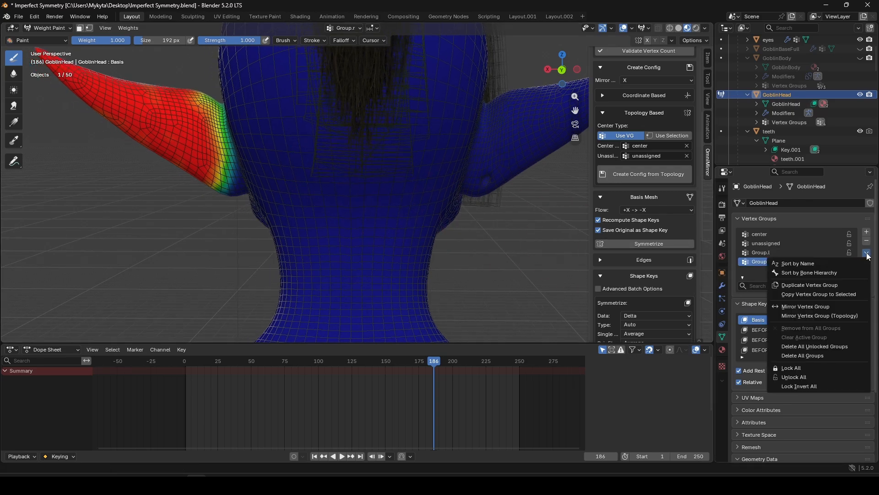
{"action": "left_click", "coordinate": [802, 306]}
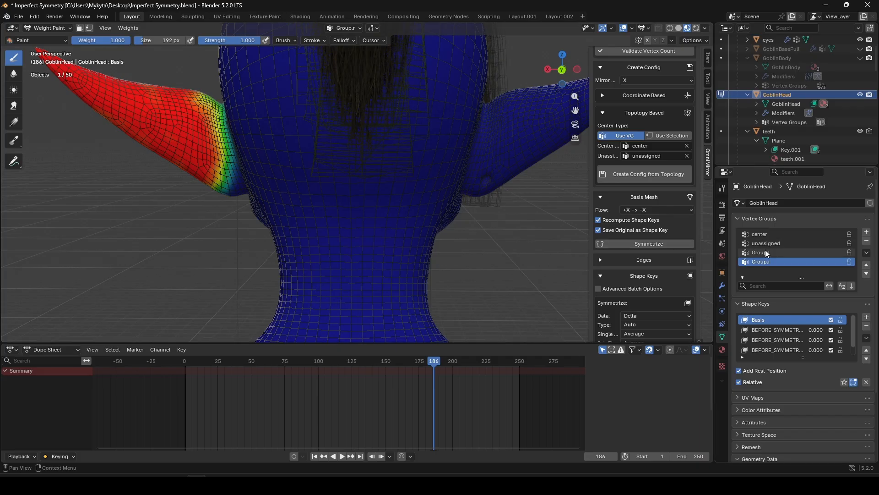
{"action": "left_click", "coordinate": [867, 253]}
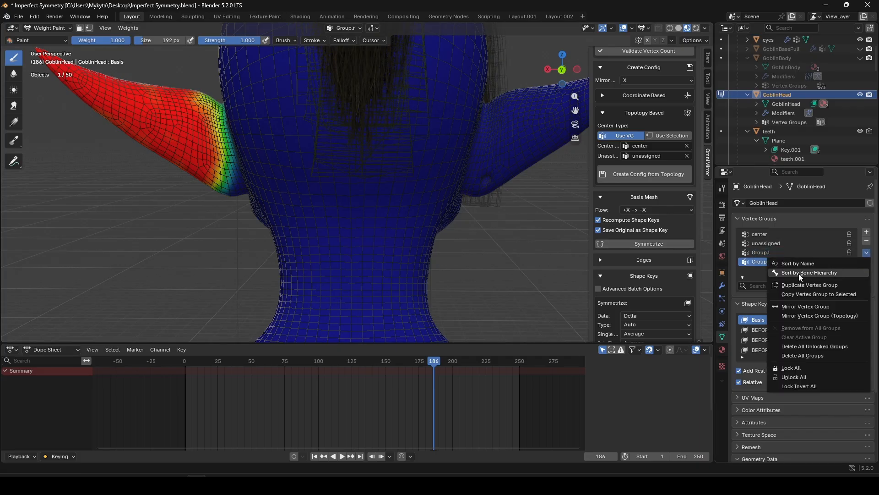
{"action": "left_click", "coordinate": [796, 317]}
{"action": "scroll", "coordinate": [304, 243], "scroll_direction": "up", "scroll_amount": 2}
{"action": "middle_click_drag", "start_coordinate": [305, 244], "coordinate": [262, 235], "text": "shift"}
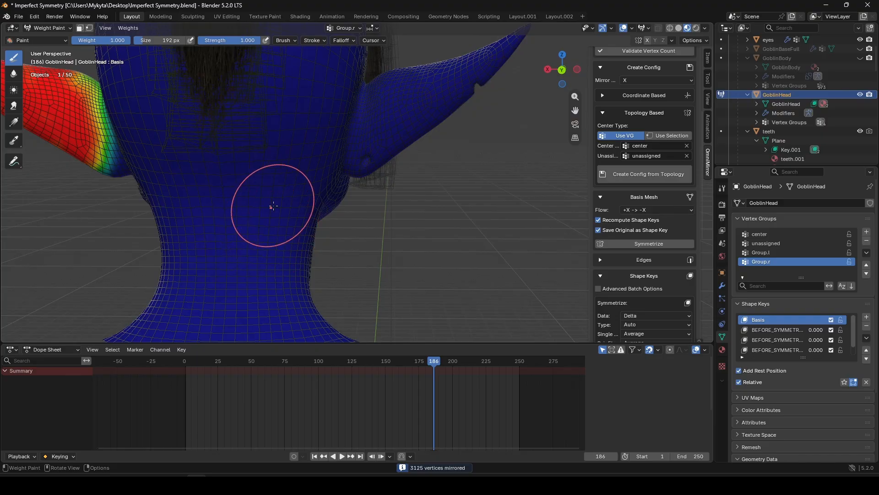
{"action": "middle_click_drag", "start_coordinate": [333, 196], "coordinate": [367, 209], "text": "shift"}
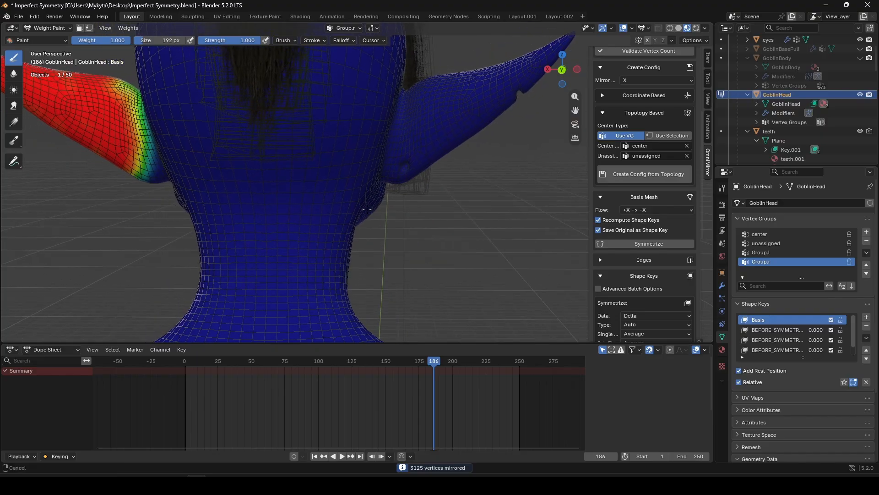
Mirror the Group.r vertex group again without topology and compare the weights of Group.l and Group.r.
{"action": "left_click", "coordinate": [867, 252]}
{"action": "left_click", "coordinate": [796, 306]}
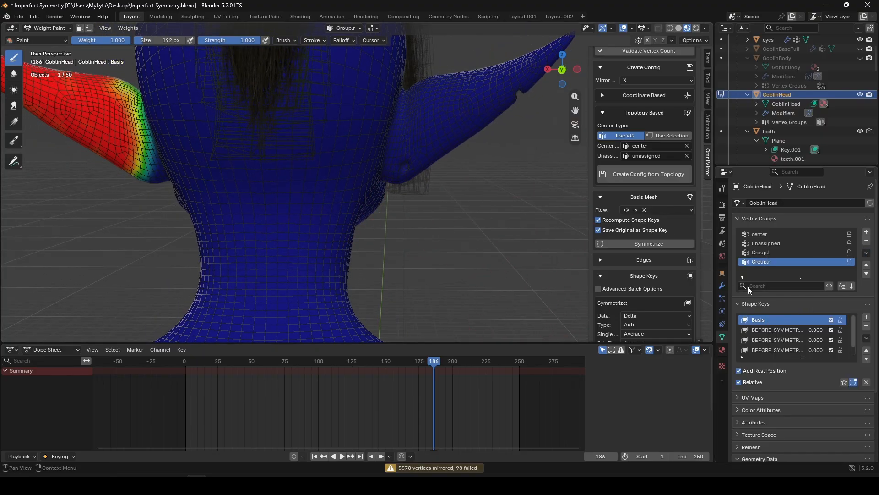
{"action": "left_click", "coordinate": [768, 255]}
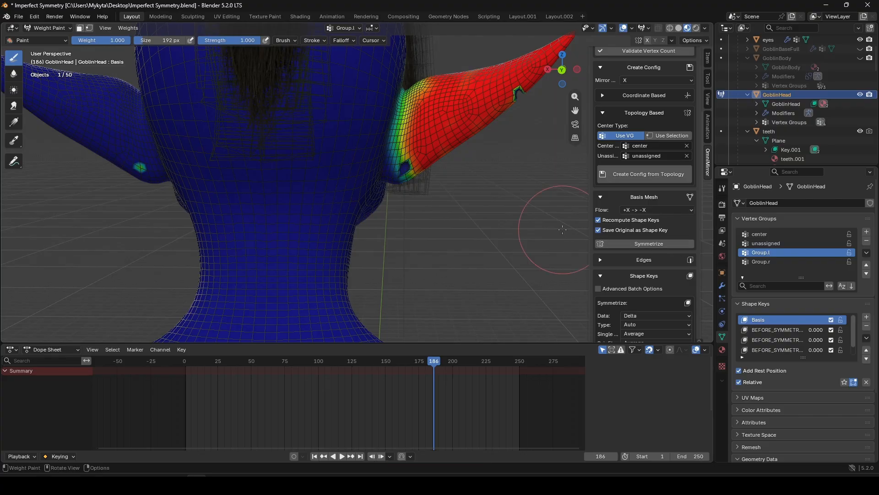
{"action": "left_click", "coordinate": [758, 262]}
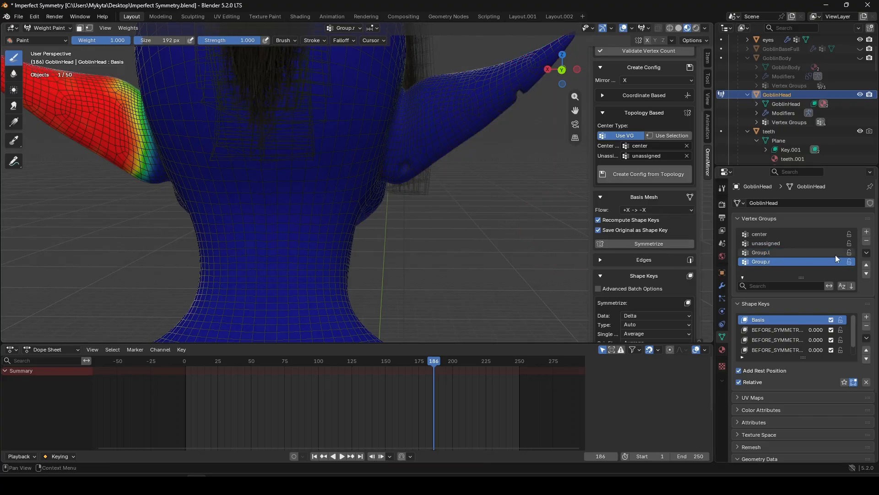
{"action": "left_click", "coordinate": [795, 253]}
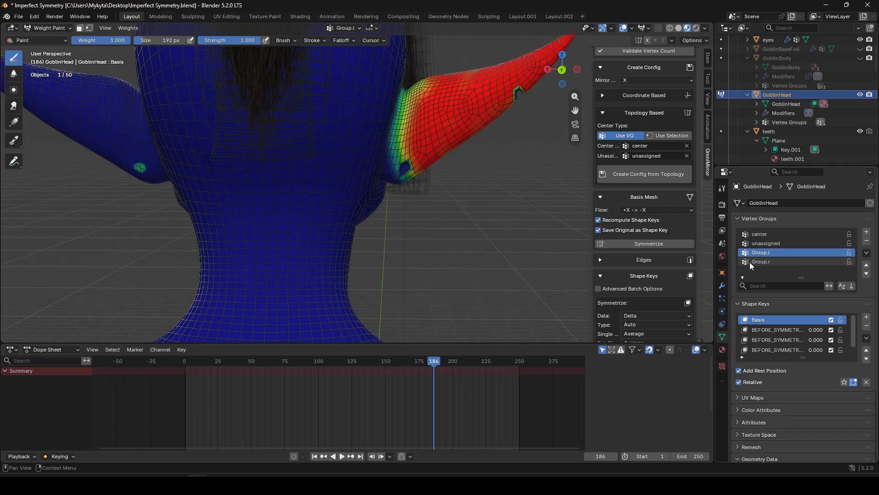
Mirror Group.l without topology, mirror Group.r once more, and display the Group.l weights.
{"action": "left_click", "coordinate": [868, 254]}
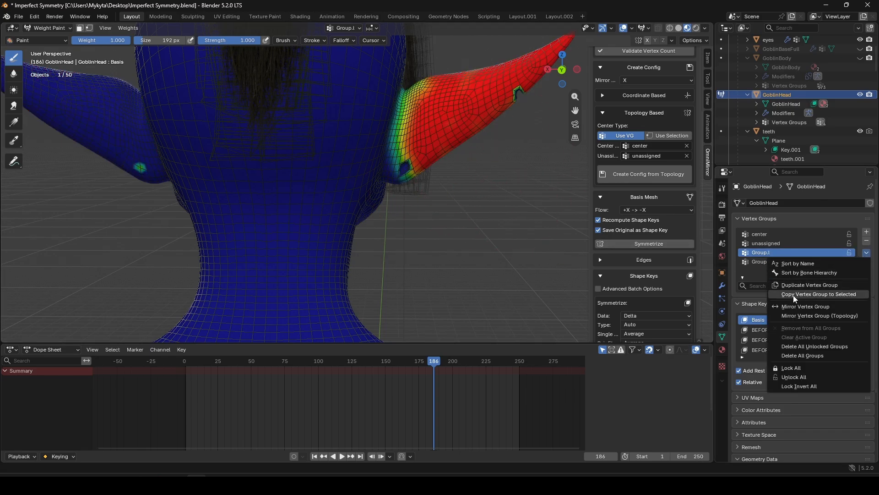
{"action": "left_click", "coordinate": [795, 307]}
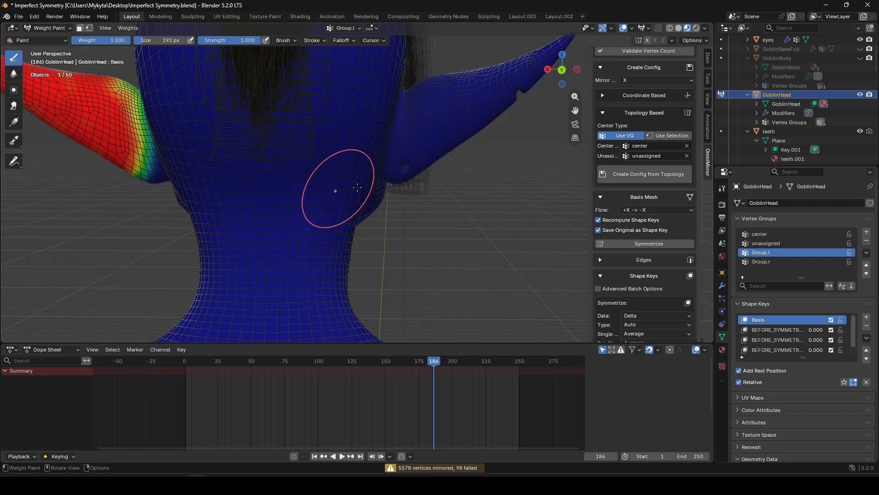
{"action": "left_click", "coordinate": [765, 262]}
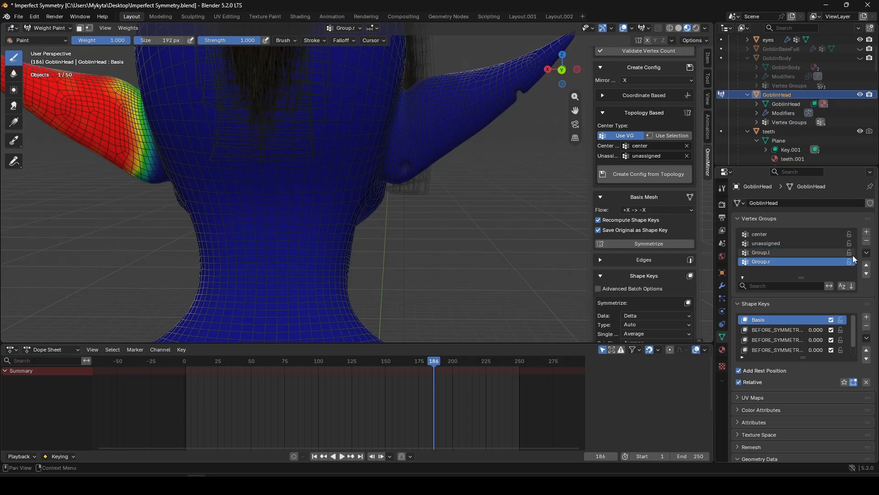
{"action": "left_click", "coordinate": [867, 253]}
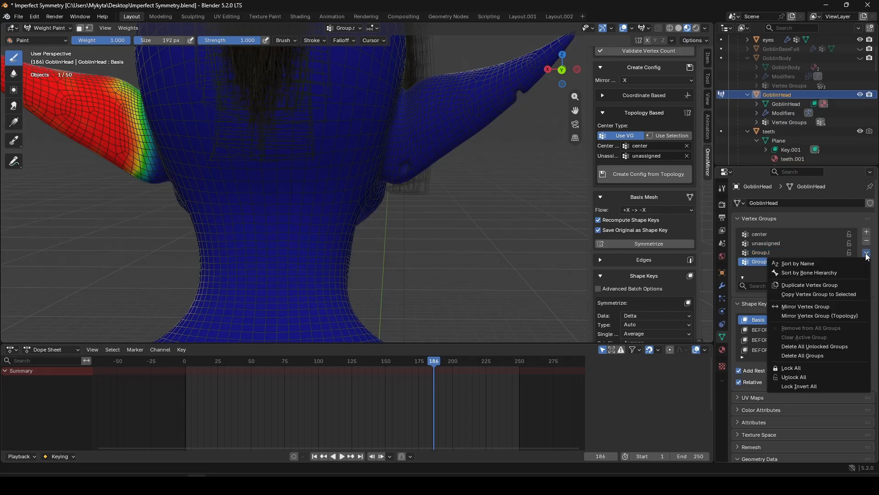
{"action": "left_click", "coordinate": [805, 306]}
{"action": "left_click", "coordinate": [769, 252]}
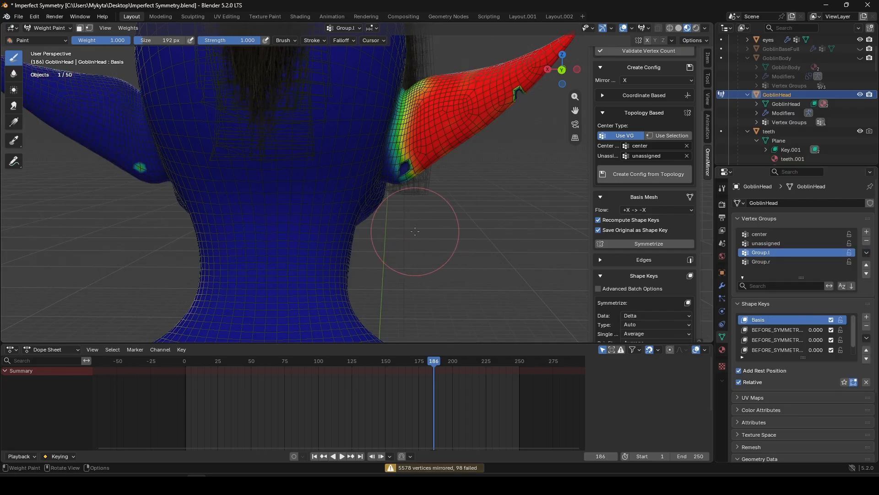
Examine the Group.l weights up close around the lobe hole of the notched ear and on the opposite ear's lobe.
{"action": "middle_click_drag", "start_coordinate": [315, 177], "coordinate": [350, 173]}
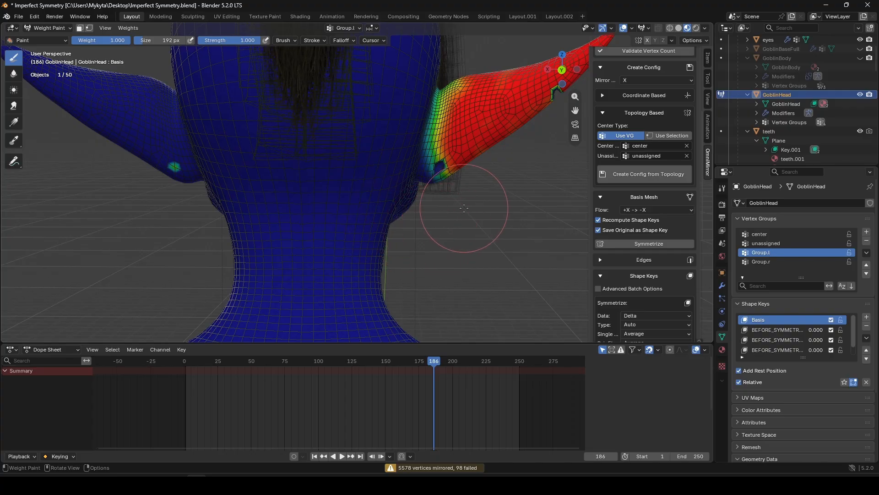
{"action": "middle_click_drag", "start_coordinate": [464, 208], "coordinate": [559, 197]}
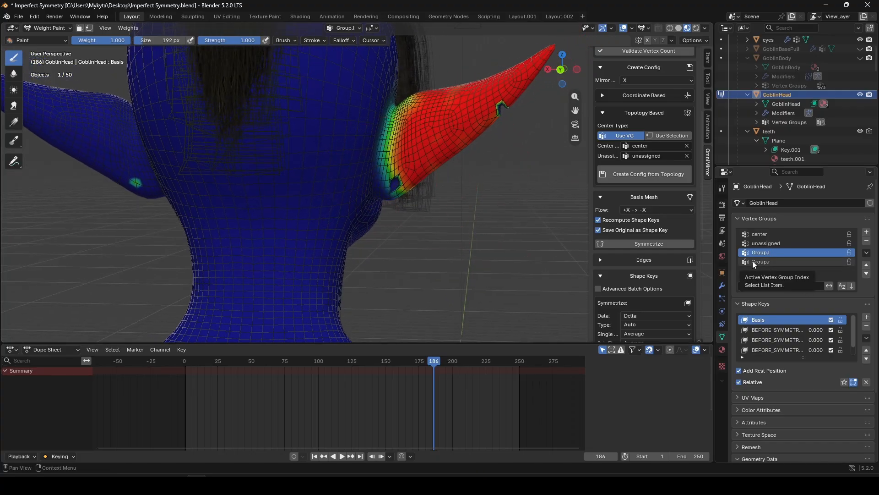
{"action": "middle_click_drag", "start_coordinate": [359, 165], "coordinate": [370, 161]}
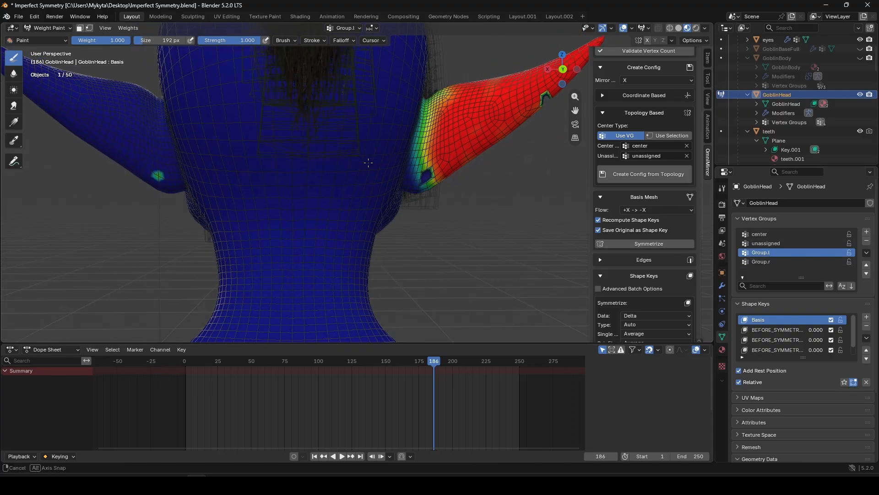
{"action": "scroll", "coordinate": [403, 172], "scroll_direction": "up", "scroll_amount": 4}
{"action": "middle_click_drag", "start_coordinate": [426, 174], "coordinate": [393, 181], "text": "shift"}
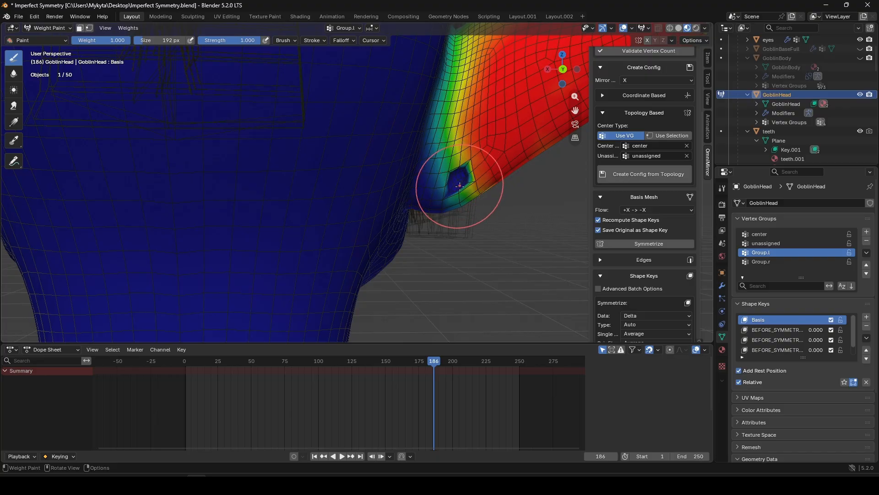
{"action": "middle_click_drag", "start_coordinate": [458, 186], "coordinate": [409, 124]}
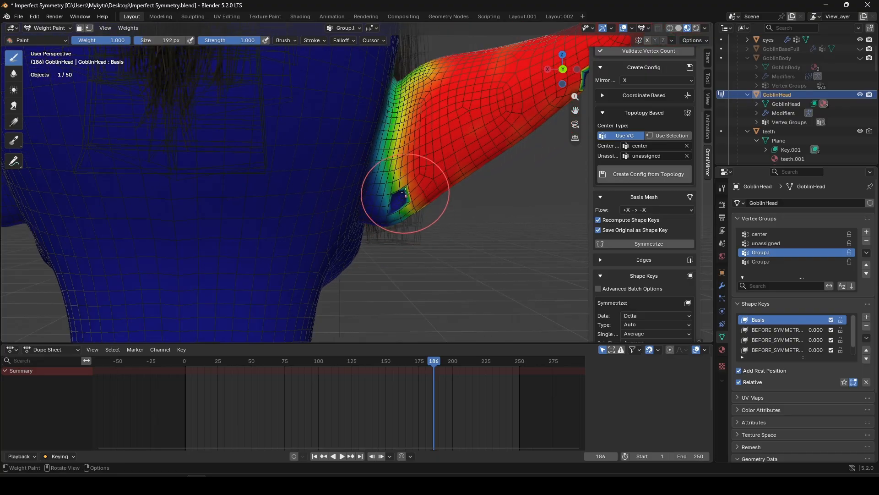
{"action": "mouse_move", "coordinate": [386, 192]}
{"action": "middle_mouse_down"}
{"action": "mouse_move", "coordinate": [378, 183]}
{"action": "mouse_move", "coordinate": [393, 192]}
{"action": "mouse_move", "coordinate": [229, 210]}
{"action": "middle_mouse_up"}
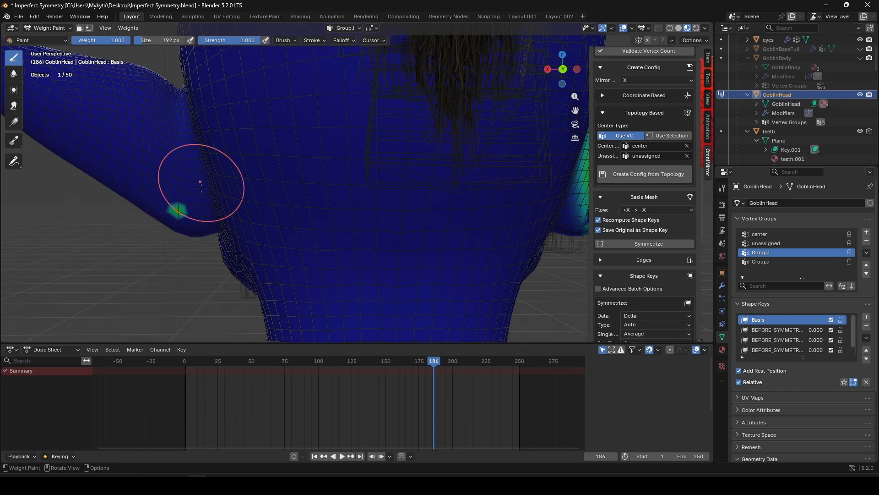
{"action": "middle_click_drag", "start_coordinate": [513, 225], "coordinate": [471, 232]}
{"action": "mouse_move", "coordinate": [288, 221]}
{"action": "middle_mouse_down"}
{"action": "mouse_move", "coordinate": [209, 218]}
{"action": "mouse_move", "coordinate": [291, 215]}
{"action": "middle_mouse_up"}
{"action": "middle_click_drag", "start_coordinate": [349, 224], "coordinate": [386, 229]}
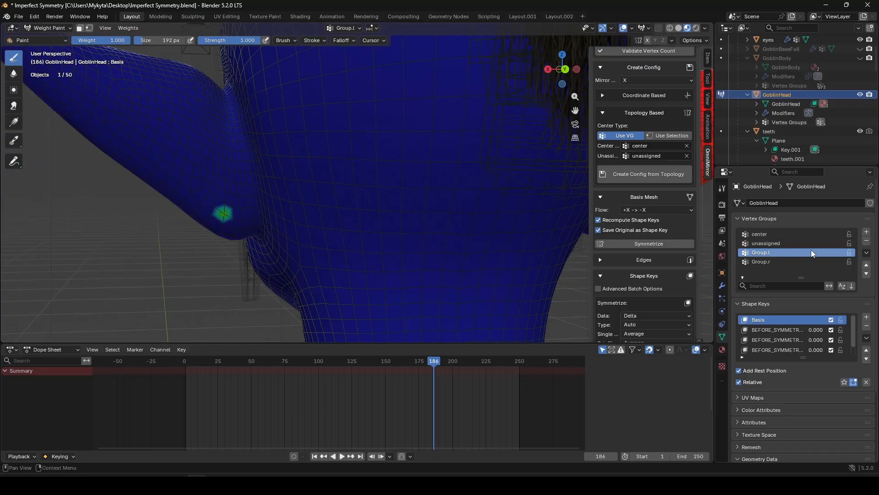
Delete the Group.l vertex group and rename the remaining Group.r to Group.l.
{"action": "left_click", "coordinate": [771, 261]}
{"action": "left_click", "coordinate": [763, 254]}
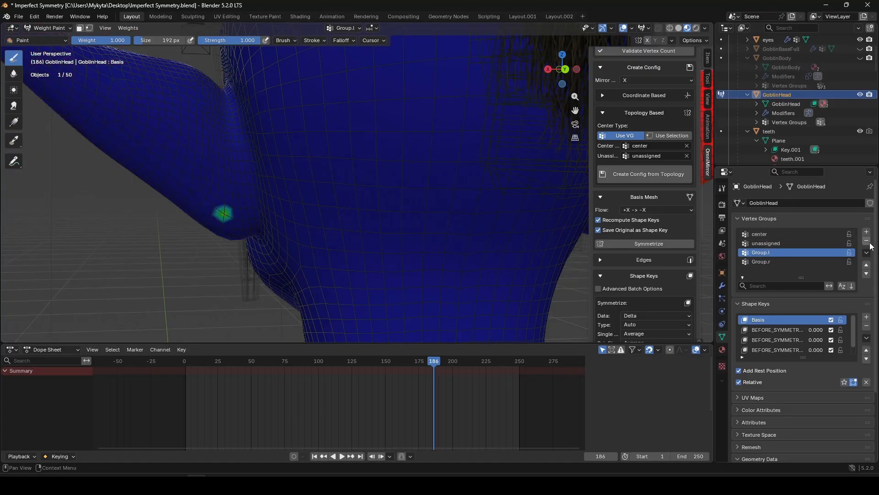
{"action": "left_click", "coordinate": [867, 241]}
{"action": "left_click", "coordinate": [772, 254]}
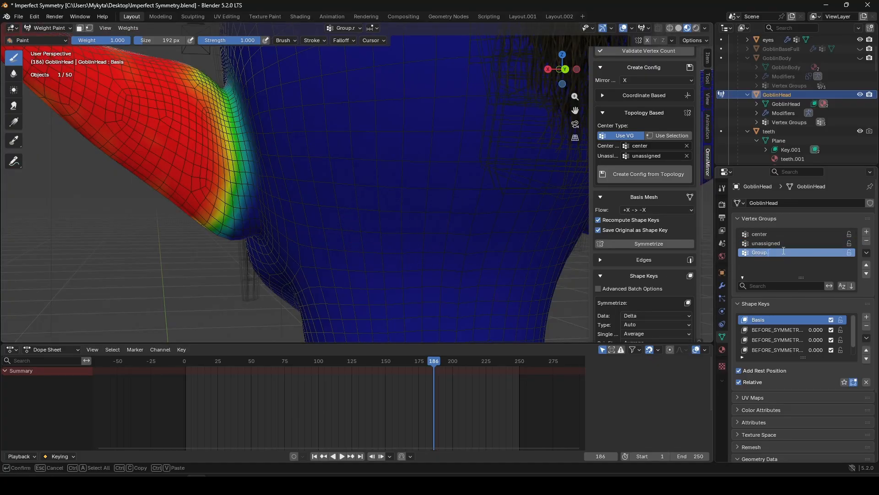
{"action": "key", "text": "Return"}
{"action": "mouse_move", "coordinate": [383, 196]}
{"action": "middle_mouse_down"}
{"action": "mouse_move", "coordinate": [379, 172]}
{"action": "mouse_move", "coordinate": [398, 186]}
{"action": "mouse_move", "coordinate": [319, 208]}
{"action": "mouse_move", "coordinate": [329, 207]}
{"action": "middle_mouse_up"}
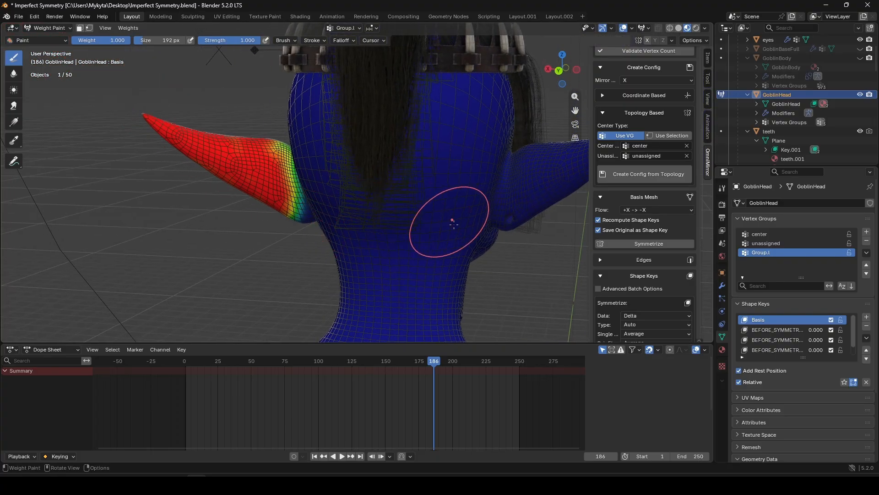
Set the vertex group Pair Flow to Left -> Right, symmetrize the single group Group.l, and display the Group.r weights.
{"action": "middle_click_drag", "start_coordinate": [408, 221], "coordinate": [435, 222]}
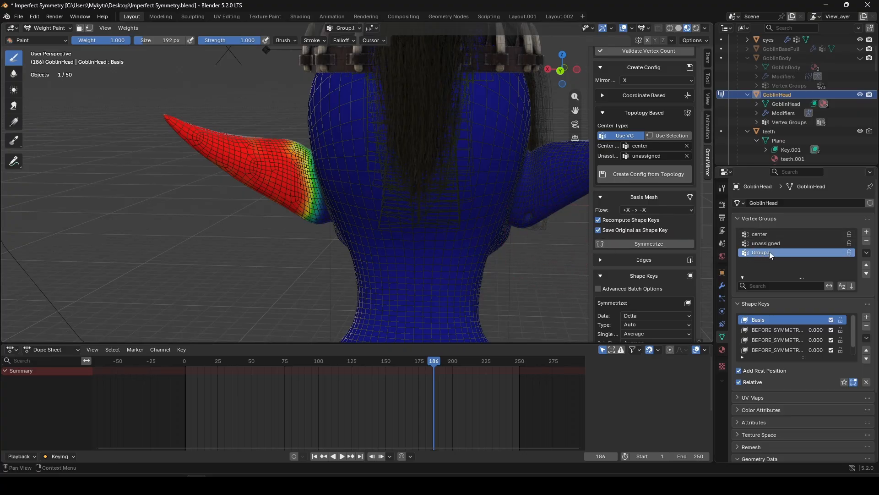
{"action": "scroll", "coordinate": [633, 260], "scroll_direction": "down", "scroll_amount": 5}
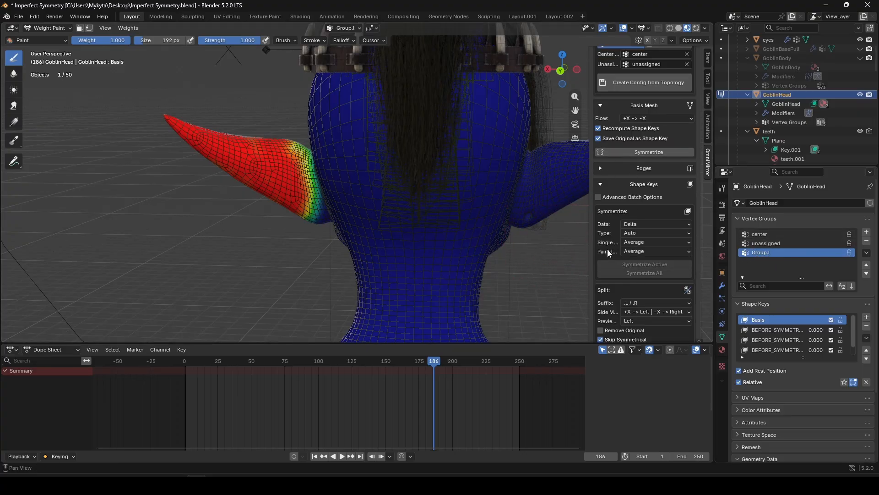
{"action": "scroll", "coordinate": [622, 219], "scroll_direction": "down", "scroll_amount": 4}
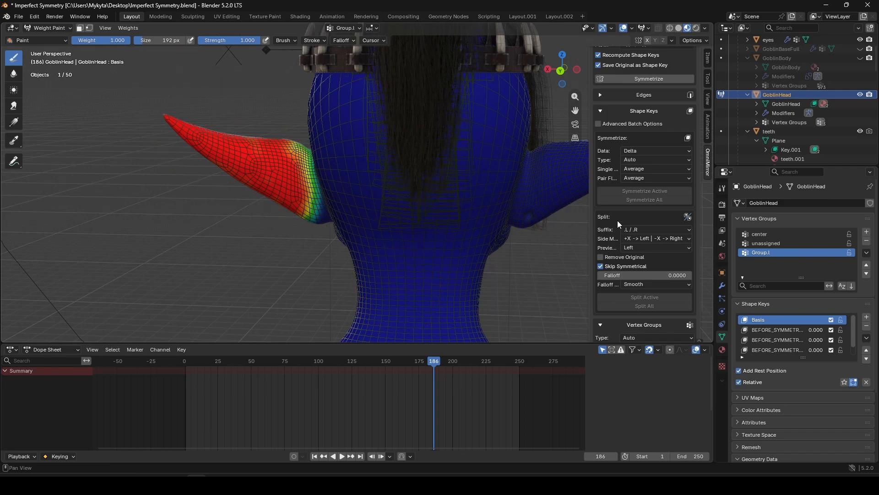
{"action": "middle_click_drag", "start_coordinate": [367, 221], "coordinate": [359, 187], "text": "shift"}
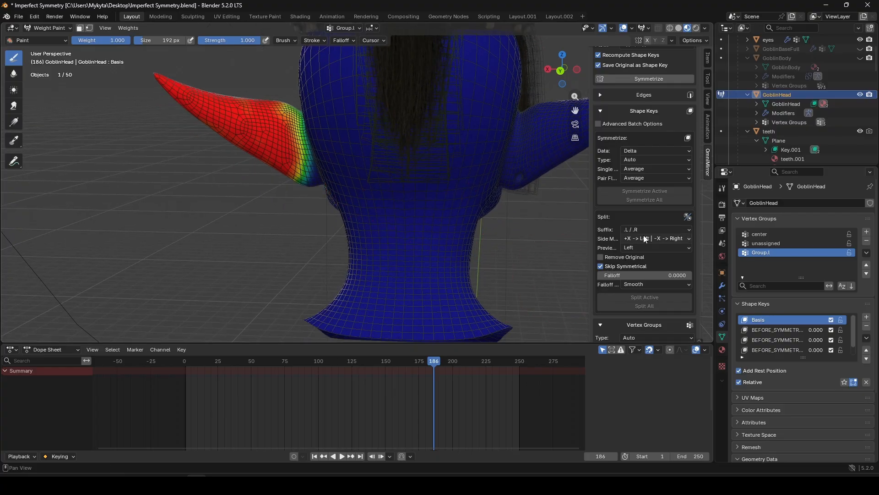
{"action": "scroll", "coordinate": [643, 234], "scroll_direction": "down", "scroll_amount": 3}
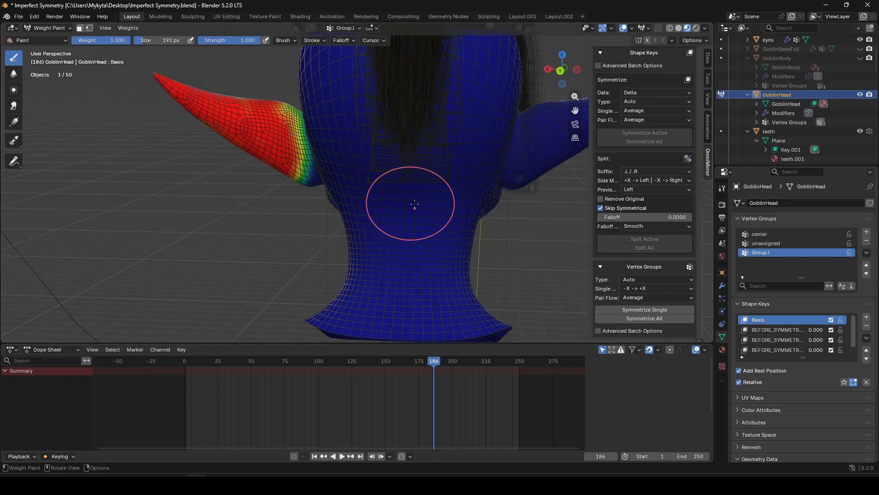
{"action": "middle_click_drag", "start_coordinate": [412, 204], "coordinate": [413, 204]}
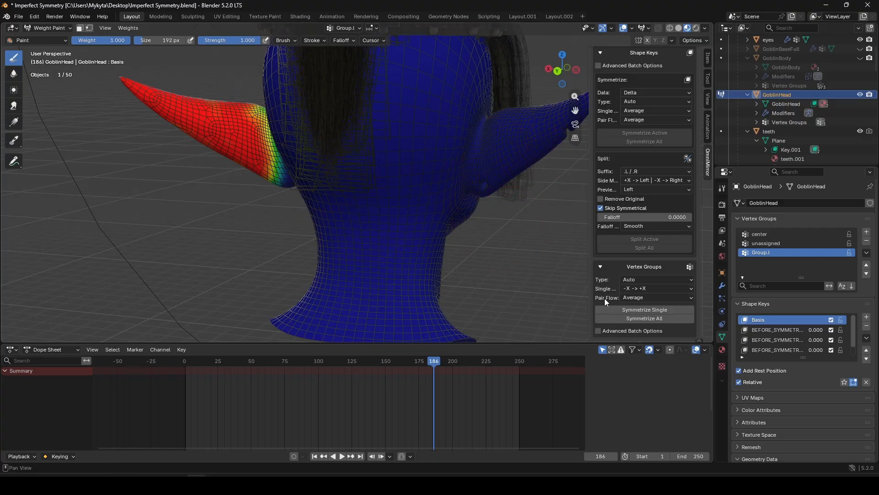
{"action": "left_click_drag", "start_coordinate": [592, 296], "coordinate": [553, 296]}
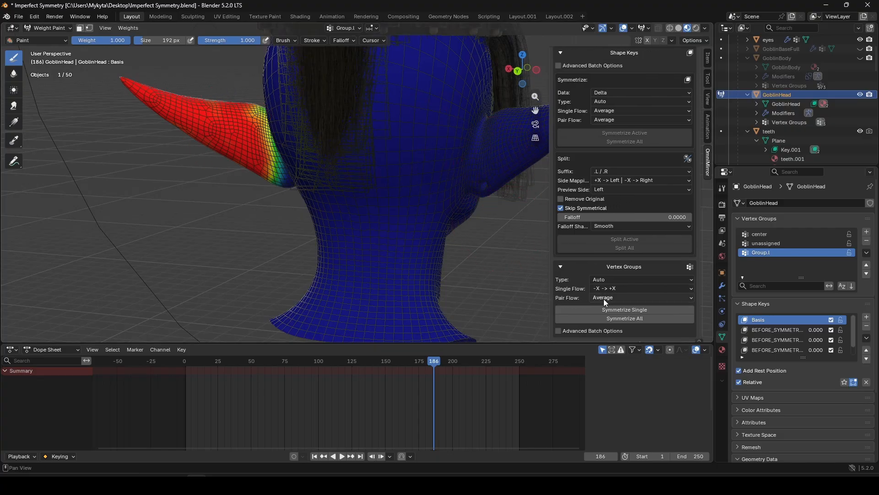
{"action": "left_click", "coordinate": [603, 298]}
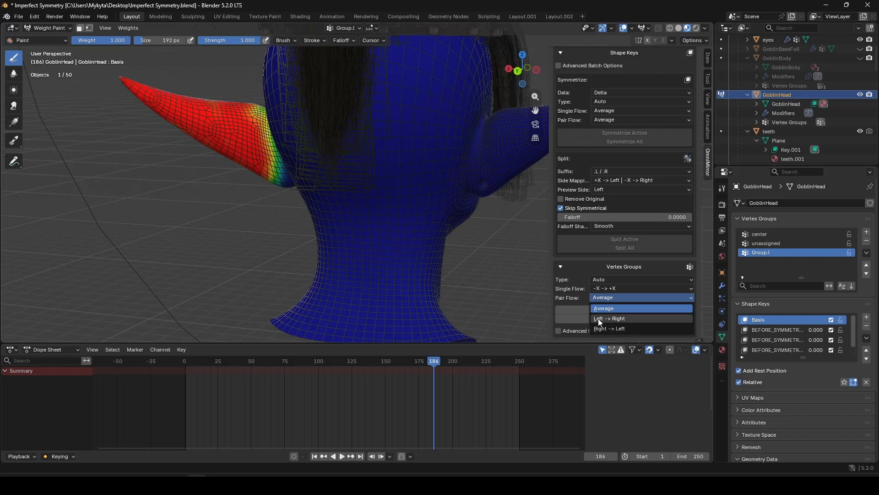
{"action": "left_click", "coordinate": [604, 317]}
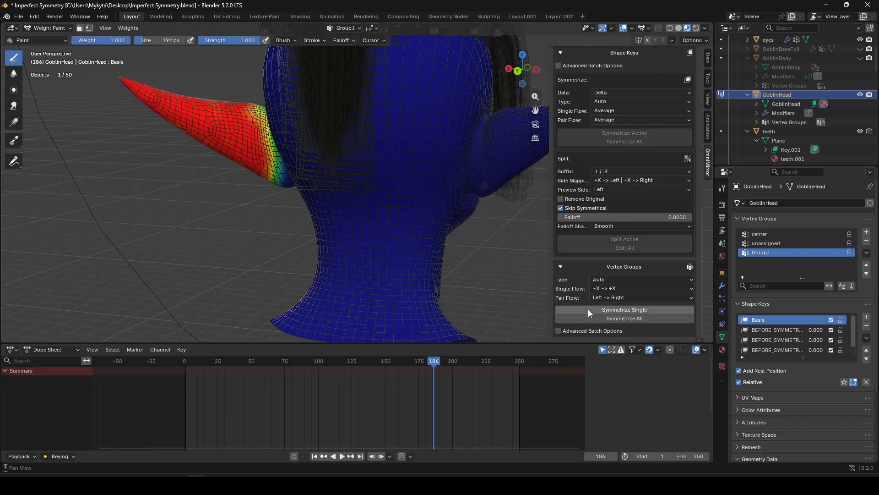
{"action": "left_click", "coordinate": [588, 309]}
{"action": "left_click", "coordinate": [750, 261]}
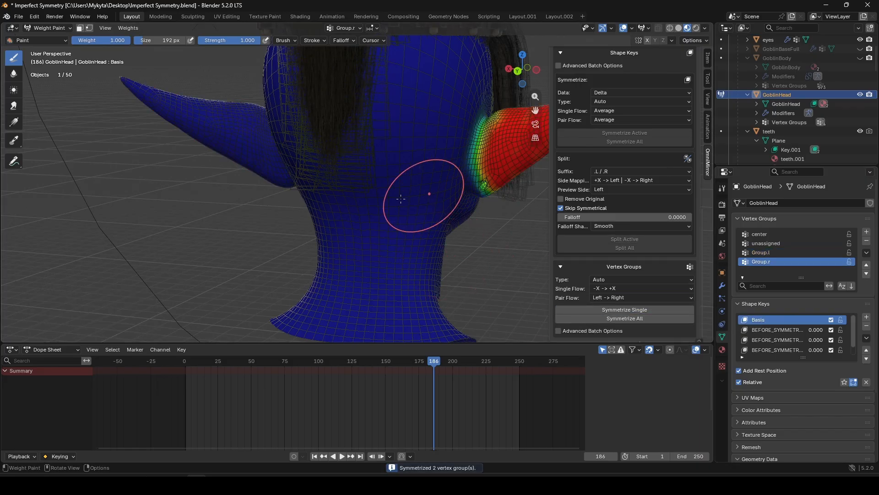
Examine the Group.r weights on the notched ear up close, including around its lobe hole and from several angles.
{"action": "middle_click_drag", "start_coordinate": [494, 149], "coordinate": [280, 137], "text": "shift"}
{"action": "scroll", "coordinate": [460, 156], "scroll_direction": "up", "scroll_amount": 3}
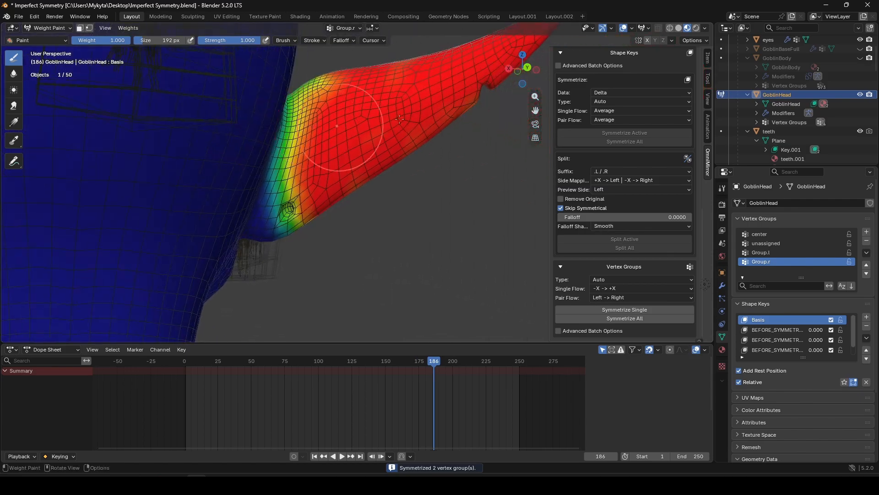
{"action": "middle_click_drag", "start_coordinate": [416, 151], "coordinate": [218, 153]}
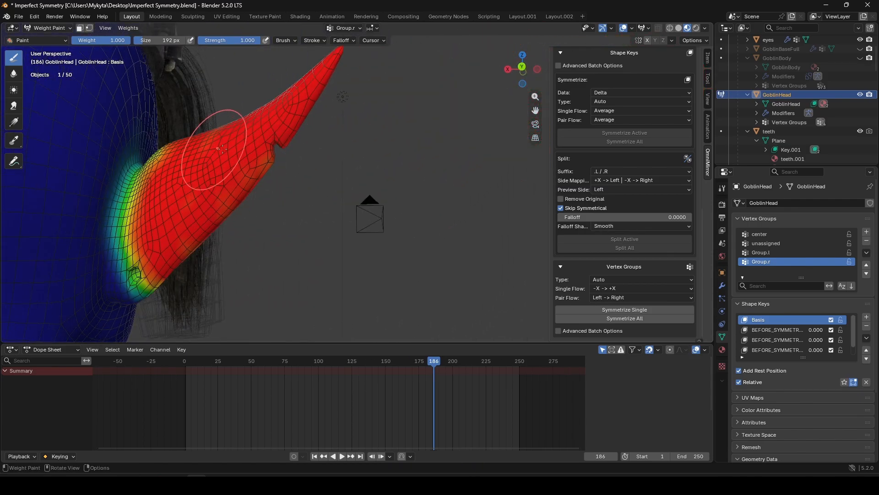
{"action": "mouse_move", "coordinate": [270, 160]}
{"action": "middle_mouse_down", "text": "shift"}
{"action": "mouse_move", "coordinate": [349, 149]}
{"action": "mouse_move", "coordinate": [346, 156]}
{"action": "middle_mouse_up", "text": "shift"}
{"action": "middle_click_drag", "start_coordinate": [279, 201], "coordinate": [328, 185], "text": "shift"}
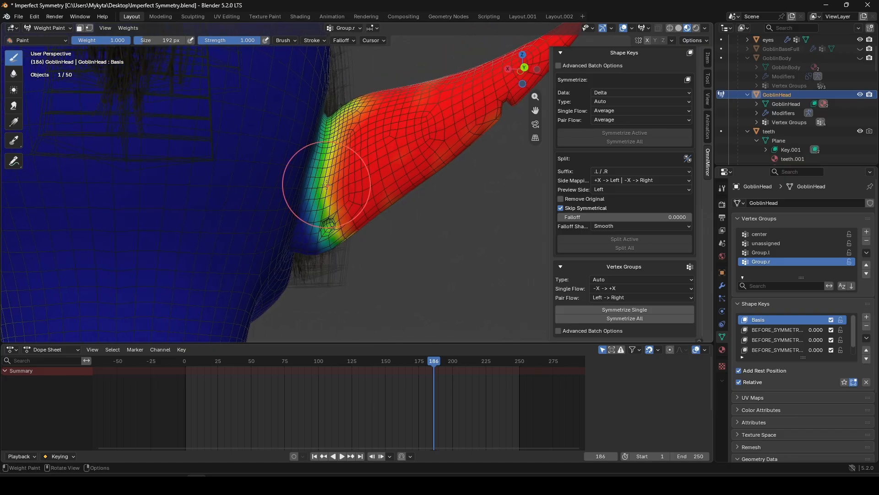
{"action": "mouse_move", "coordinate": [328, 216]}
{"action": "middle_mouse_down", "text": "shift"}
{"action": "mouse_move", "coordinate": [335, 168]}
{"action": "mouse_move", "coordinate": [417, 133]}
{"action": "mouse_move", "coordinate": [392, 160]}
{"action": "mouse_move", "coordinate": [367, 147]}
{"action": "mouse_move", "coordinate": [372, 154]}
{"action": "middle_mouse_up", "text": "shift"}
{"action": "scroll", "coordinate": [336, 166], "scroll_direction": "up", "scroll_amount": 3}
{"action": "scroll", "coordinate": [419, 134], "scroll_direction": "down", "scroll_amount": 5}
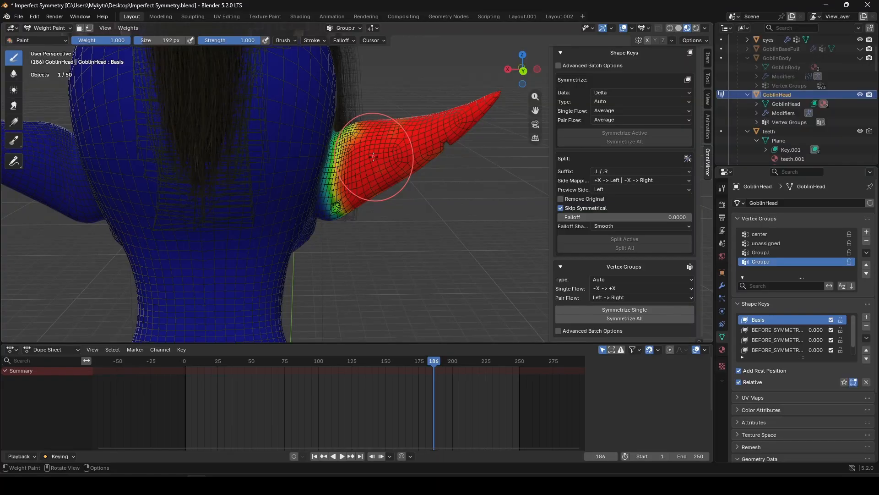
Undo the last change and delete the Group.r vertex group, keeping Group.l.
{"action": "key", "text": "ctrl+z"}
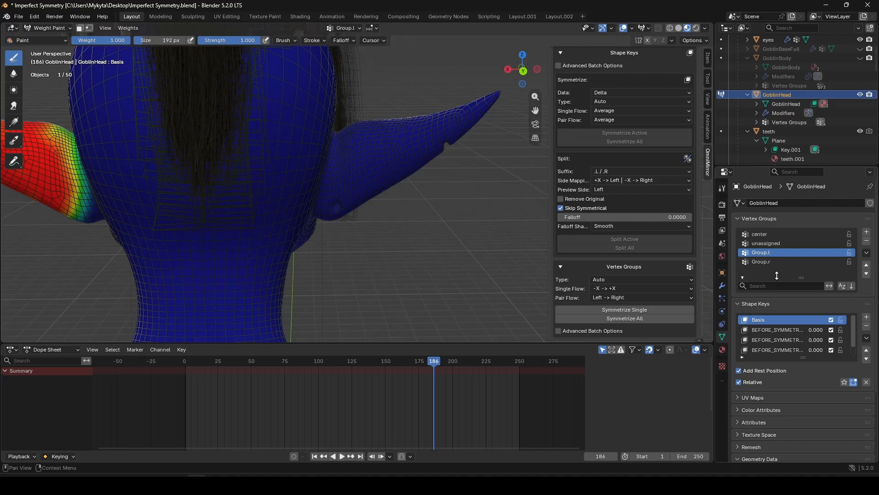
{"action": "left_click", "coordinate": [813, 261]}
{"action": "left_click", "coordinate": [867, 240]}
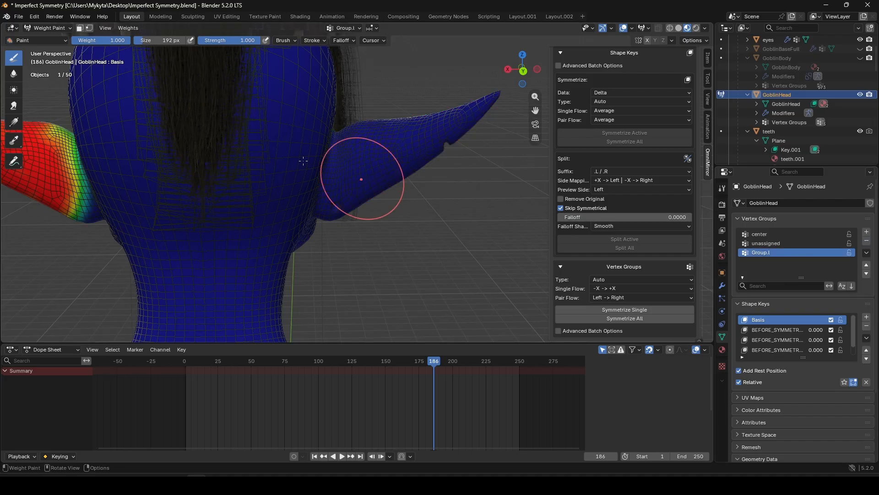
In Edit Mode, move a vertex on the notched ear about 0.205 m down along Z with proportional editing, and return to Object Mode.
{"action": "left_click", "coordinate": [50, 28]}
{"action": "left_click", "coordinate": [50, 49]}
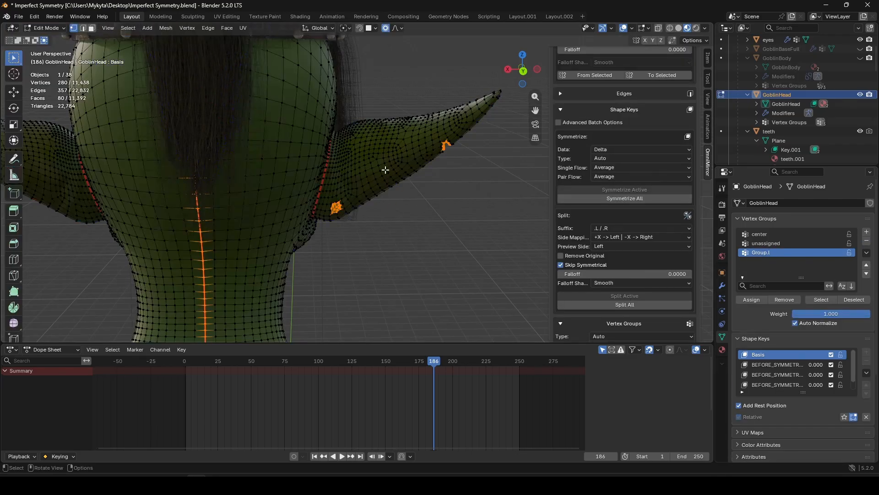
{"action": "key", "text": "g"}
{"action": "key", "text": "z"}
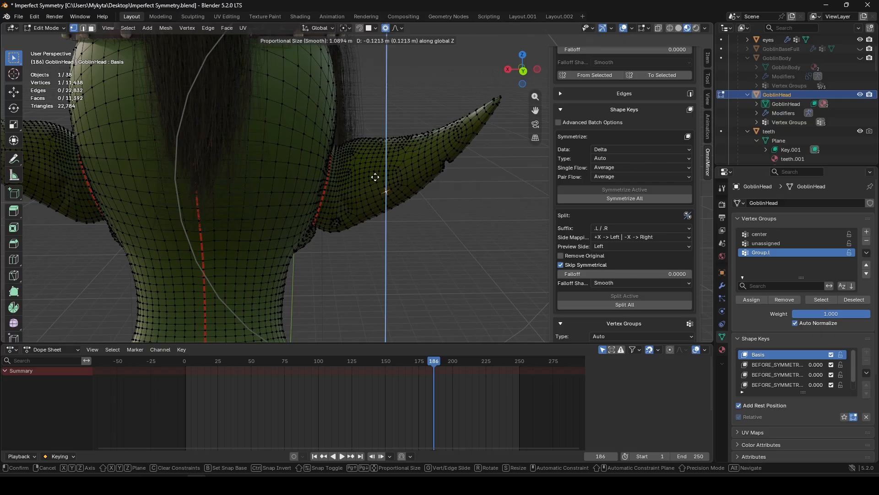
{"action": "left_click", "coordinate": [368, 192]}
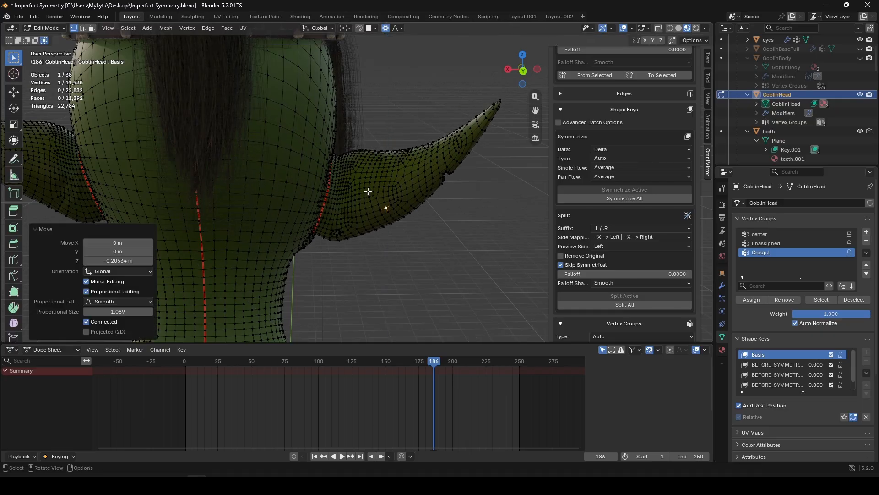
{"action": "left_click", "coordinate": [38, 29]}
{"action": "left_click", "coordinate": [42, 40]}
{"action": "middle_click_drag", "start_coordinate": [253, 216], "coordinate": [317, 177], "text": "shift"}
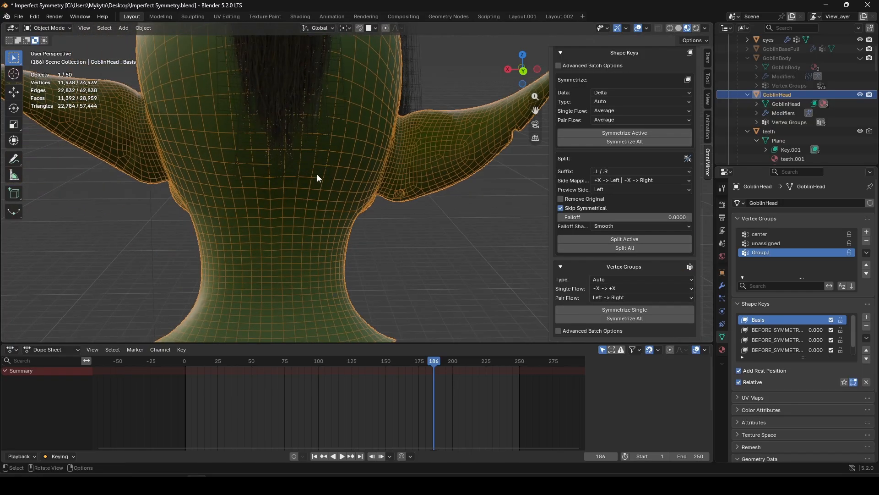
Switch the head to Weight Paint, symmetrize Group.l with the Left -> Right pair flow, and display the Group.r weights.
{"action": "left_click", "coordinate": [46, 30]}
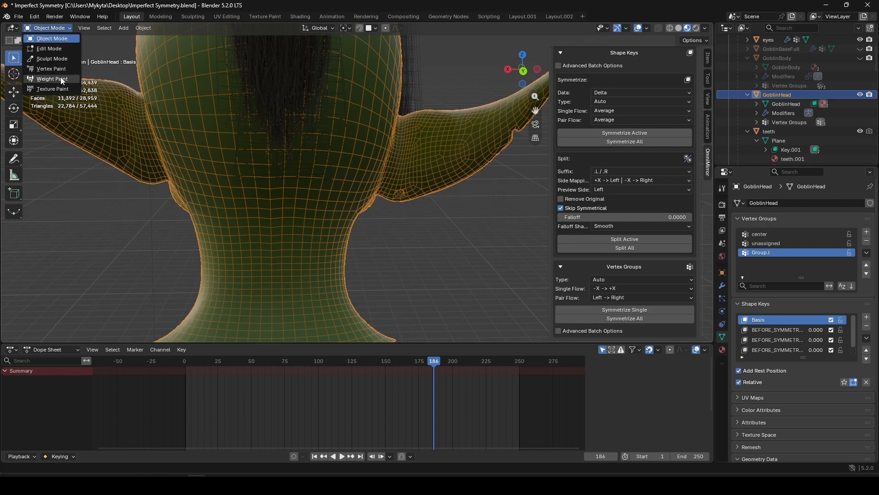
{"action": "left_click", "coordinate": [52, 79]}
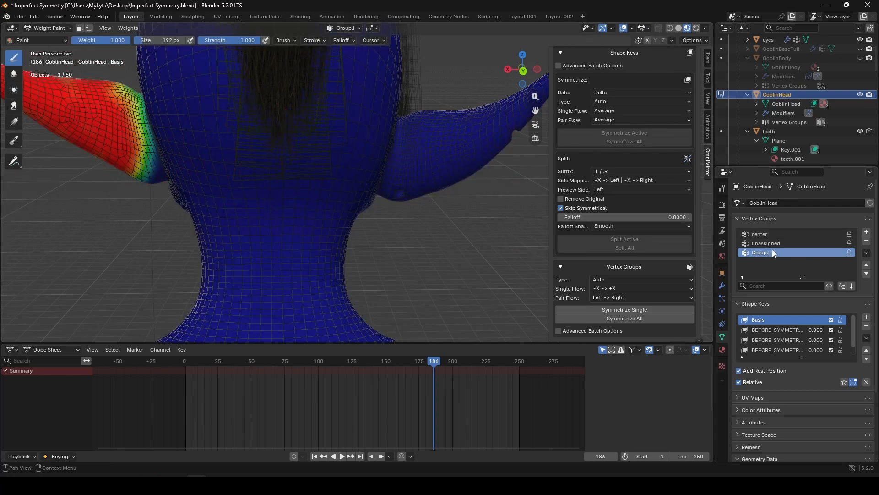
{"action": "left_click", "coordinate": [568, 311]}
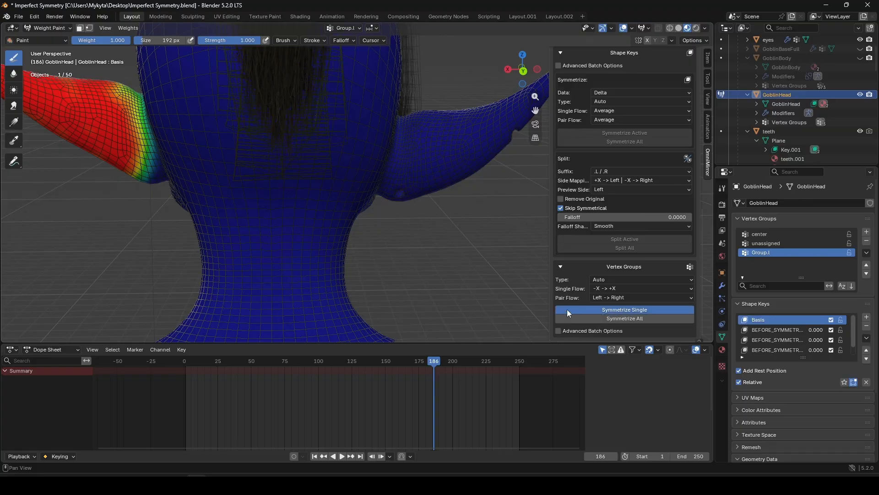
{"action": "left_click", "coordinate": [755, 262]}
Examine the Group.r weights on the deformed ear from behind and from the side, along with the symmetry config and unassigned vertices settings.
{"action": "middle_click_drag", "start_coordinate": [321, 188], "coordinate": [350, 175]}
{"action": "mouse_move", "coordinate": [193, 161]}
{"action": "middle_mouse_down"}
{"action": "mouse_move", "coordinate": [203, 149]}
{"action": "mouse_move", "coordinate": [304, 196]}
{"action": "middle_mouse_up"}
{"action": "scroll", "coordinate": [365, 134], "scroll_direction": "down", "scroll_amount": 2}
{"action": "scroll", "coordinate": [304, 196], "scroll_direction": "up", "scroll_amount": 2}
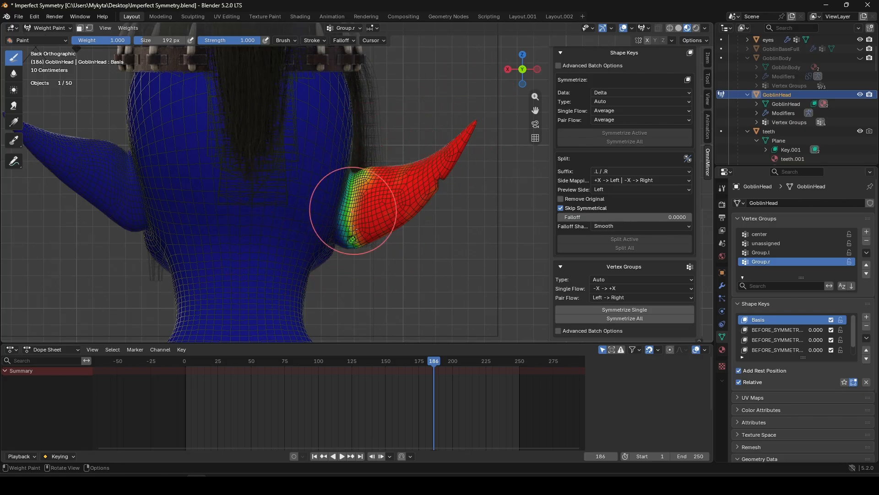
{"action": "scroll", "coordinate": [637, 125], "scroll_direction": "up", "scroll_amount": 10}
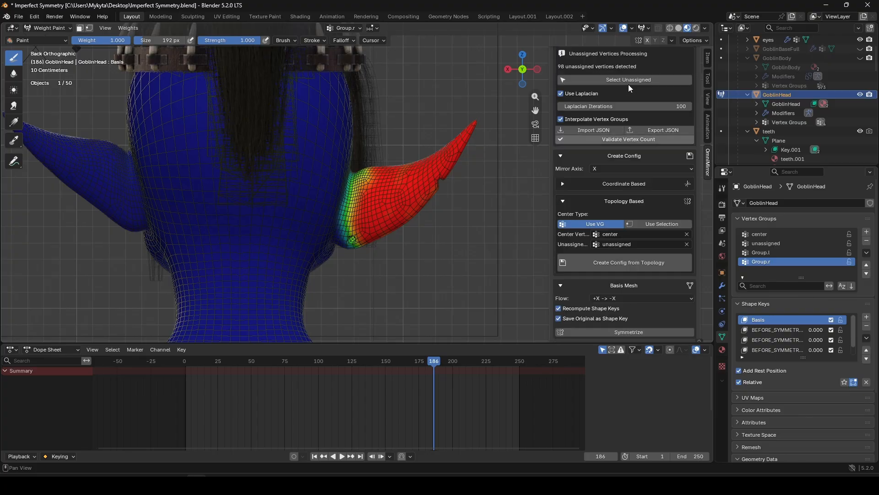
{"action": "scroll", "coordinate": [632, 73], "scroll_direction": "up", "scroll_amount": 3}
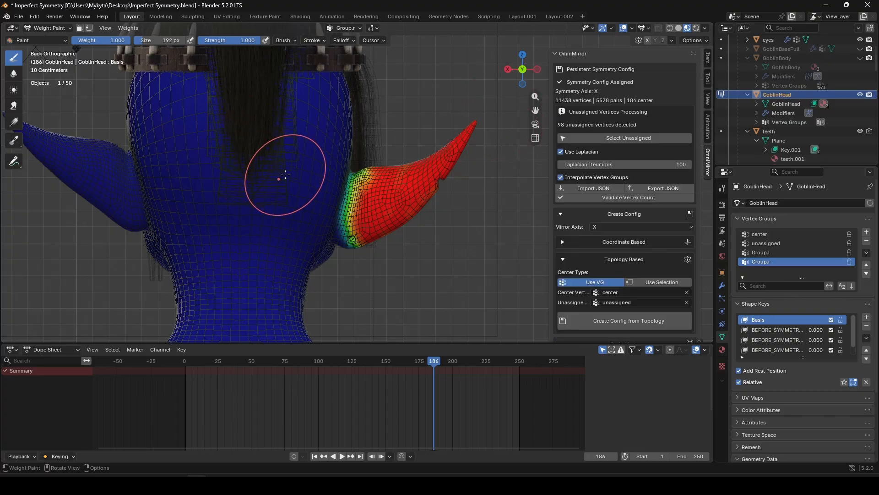
{"action": "scroll", "coordinate": [321, 173], "scroll_direction": "down", "scroll_amount": 2}
{"action": "middle_click_drag", "start_coordinate": [349, 179], "coordinate": [380, 174]}
{"action": "scroll", "coordinate": [323, 187], "scroll_direction": "up", "scroll_amount": 3}
{"action": "middle_click_drag", "start_coordinate": [356, 213], "coordinate": [314, 216]}
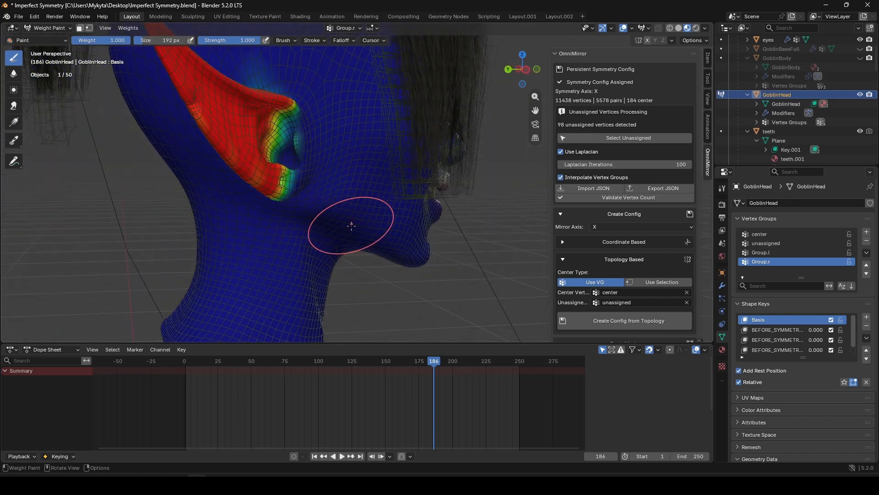
Mirror the Group.r vertex group without topology and view the head down to the neck.
{"action": "left_click", "coordinate": [867, 252]}
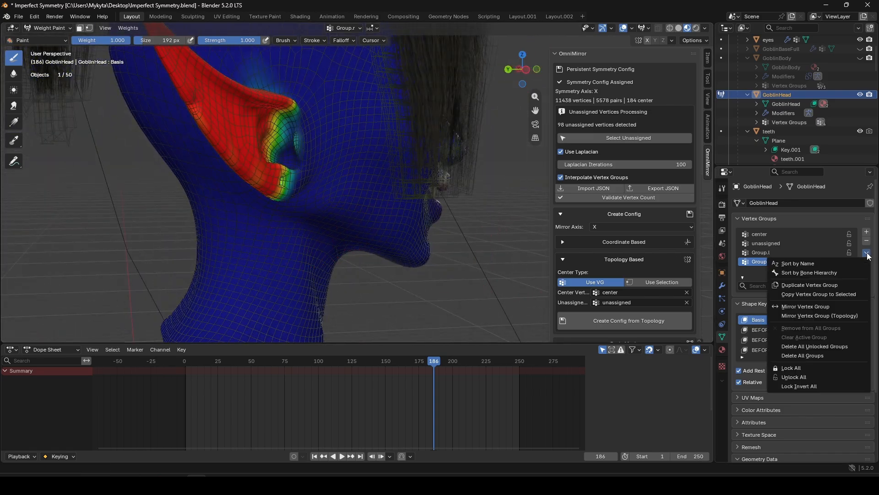
{"action": "left_click", "coordinate": [806, 308]}
{"action": "middle_click_drag", "start_coordinate": [261, 202], "coordinate": [410, 192]}
{"action": "middle_click_drag", "start_coordinate": [358, 230], "coordinate": [336, 223]}
Add a vertex group named neck and paint an off-center patch at weight 1.000 on the neck below the chin.
{"action": "left_click", "coordinate": [867, 231]}
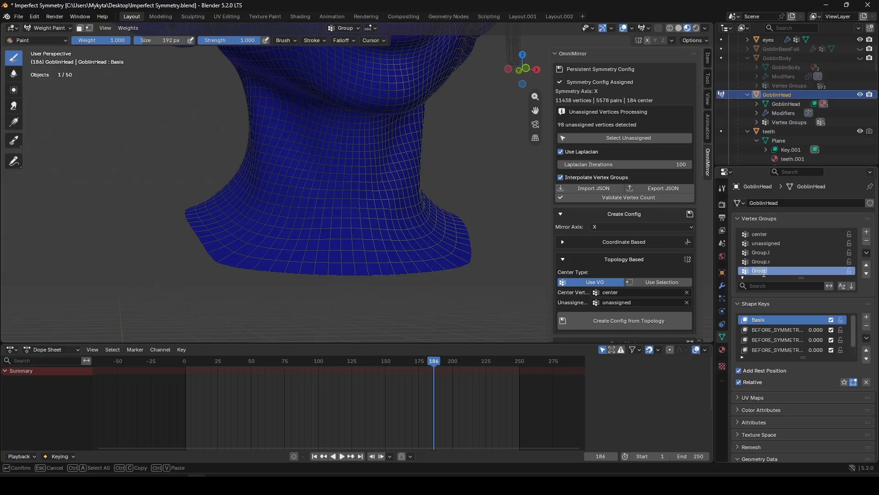
{"action": "key", "text": "Return"}
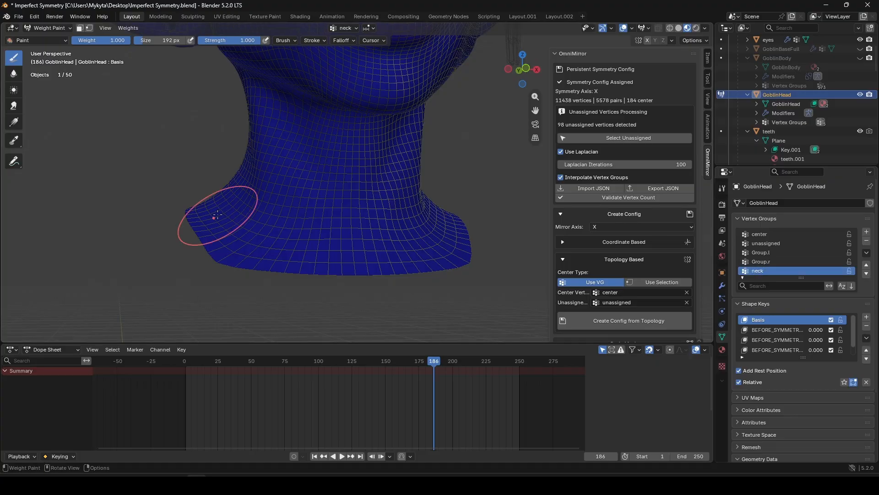
{"action": "mouse_move", "coordinate": [300, 167]}
{"action": "left_mouse_down"}
{"action": "mouse_move", "coordinate": [361, 179]}
{"action": "mouse_move", "coordinate": [341, 218]}
{"action": "mouse_move", "coordinate": [343, 173]}
{"action": "left_mouse_up"}
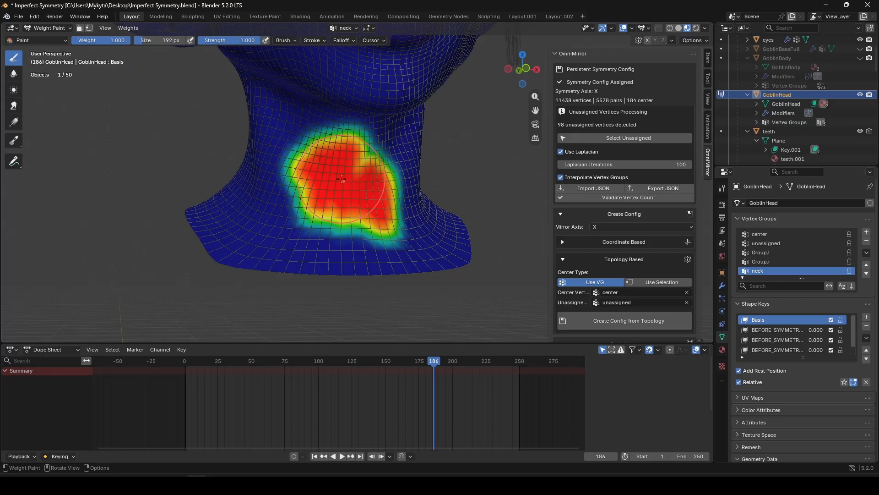
{"action": "left_click", "coordinate": [127, 28]}
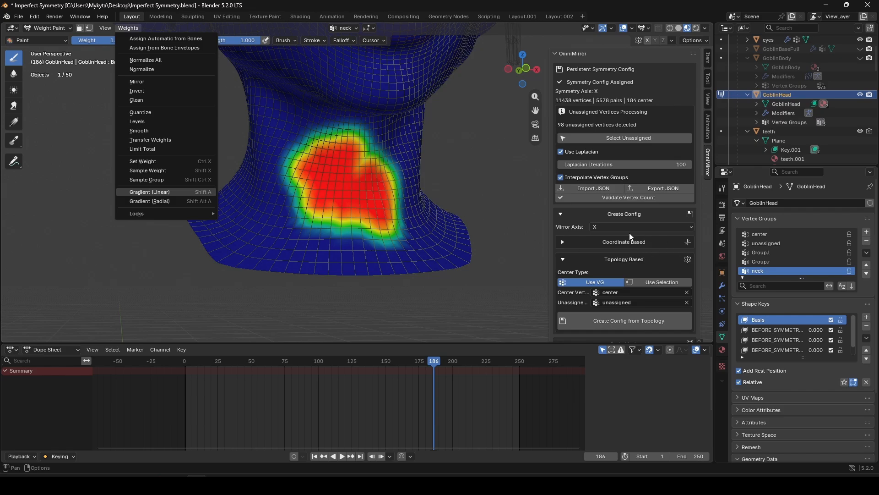
{"action": "key", "text": "Escape"}
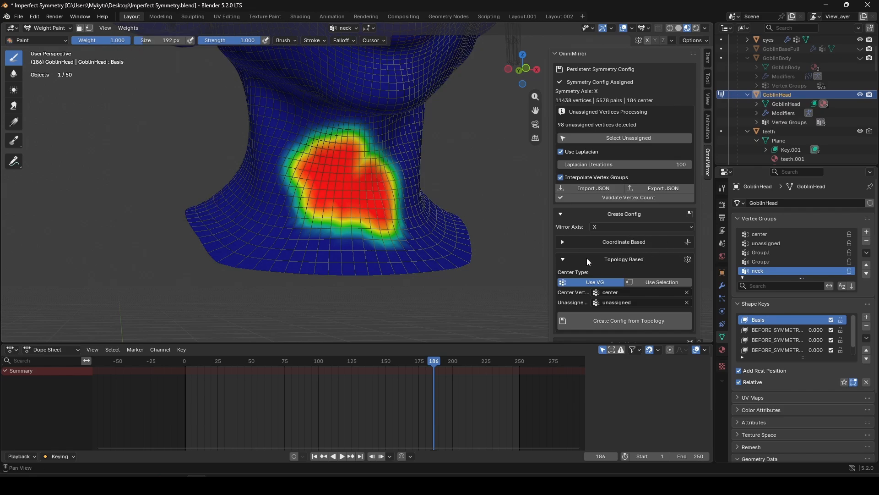
Collapse OmniMirror's Topology Based settings and bring its Vertex Groups symmetrize options into view.
{"action": "left_click", "coordinate": [575, 259]}
{"action": "scroll", "coordinate": [606, 235], "scroll_direction": "down", "scroll_amount": 10}
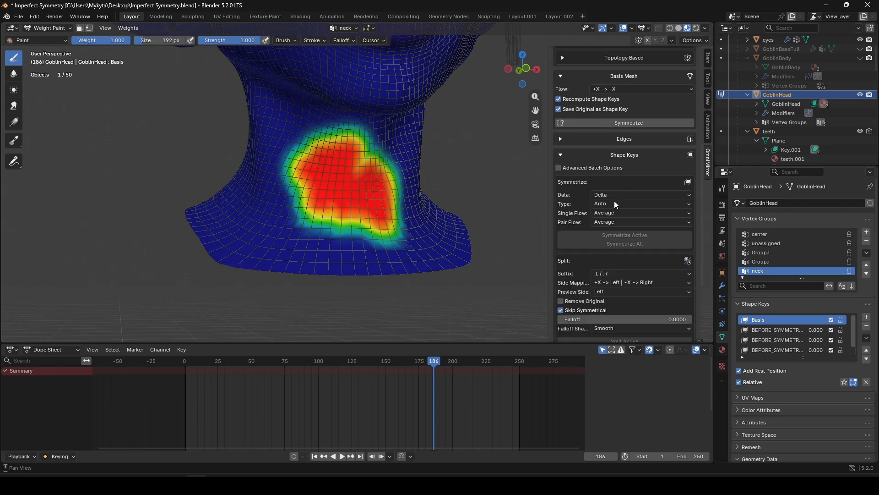
{"action": "scroll", "coordinate": [614, 252], "scroll_direction": "down", "scroll_amount": 1}
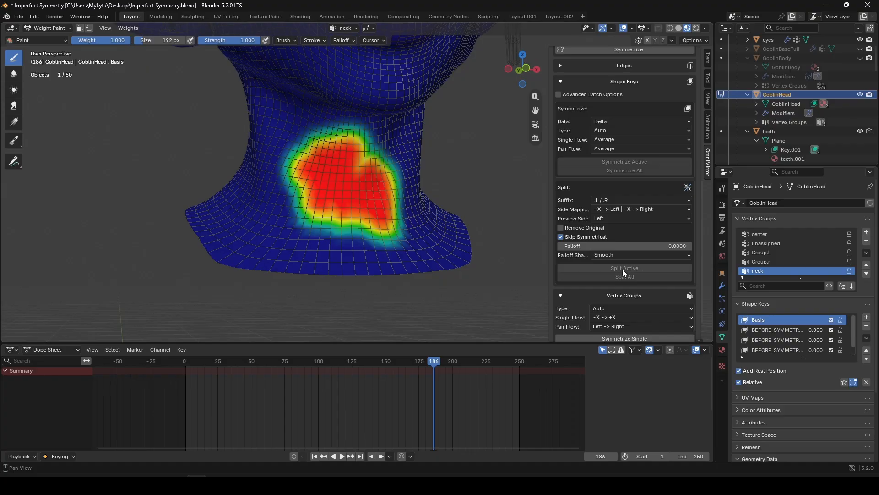
{"action": "scroll", "coordinate": [621, 269], "scroll_direction": "down", "scroll_amount": 1}
{"action": "scroll", "coordinate": [641, 276], "scroll_direction": "down", "scroll_amount": 1}
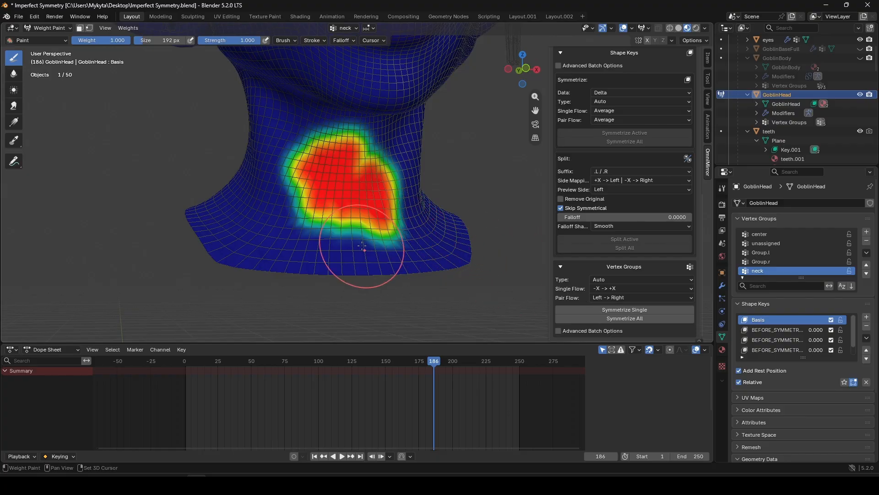
Try symmetrizing the neck vertex group with the -X -> +X single flow, and undo it.
{"action": "mouse_move", "coordinate": [360, 252]}
{"action": "middle_mouse_down"}
{"action": "mouse_move", "coordinate": [373, 229]}
{"action": "mouse_move", "coordinate": [342, 207]}
{"action": "middle_mouse_up"}
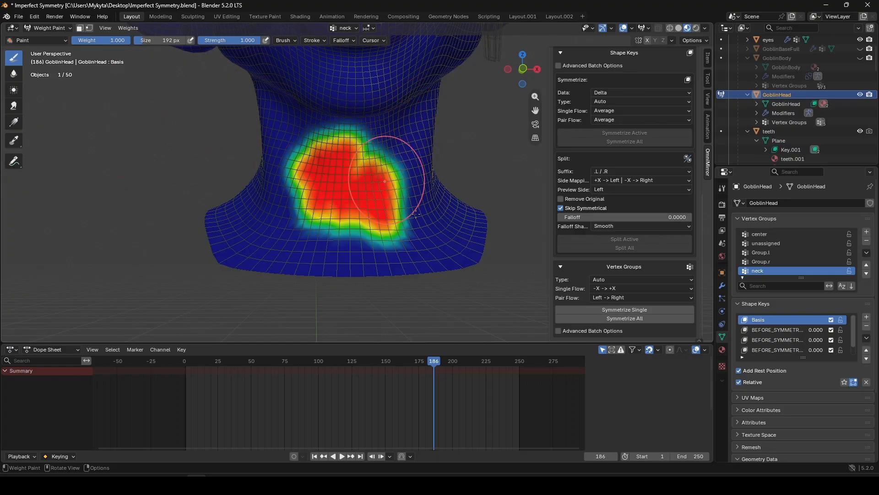
{"action": "left_click", "coordinate": [606, 309]}
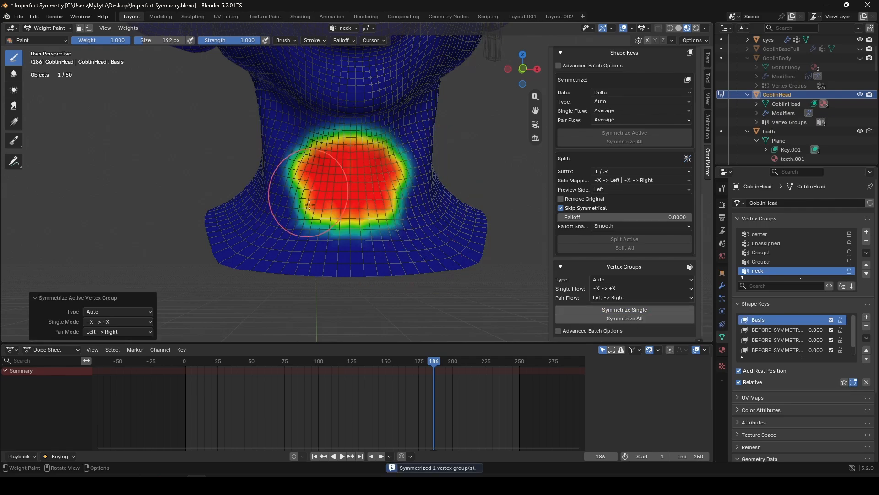
{"action": "key", "text": "ctrl+z"}
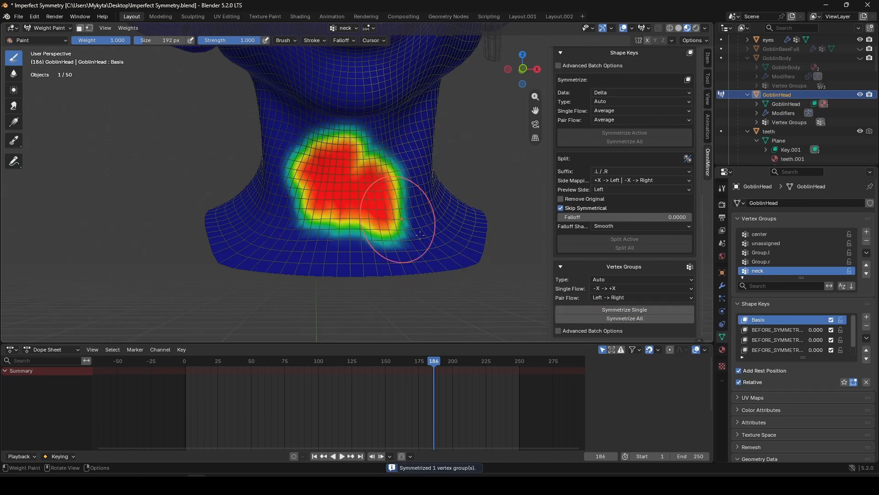
Try the +X -> -X single flow on the neck vertex group's weights, and undo the symmetrization.
{"action": "left_click", "coordinate": [600, 288]}
{"action": "left_click", "coordinate": [608, 315]}
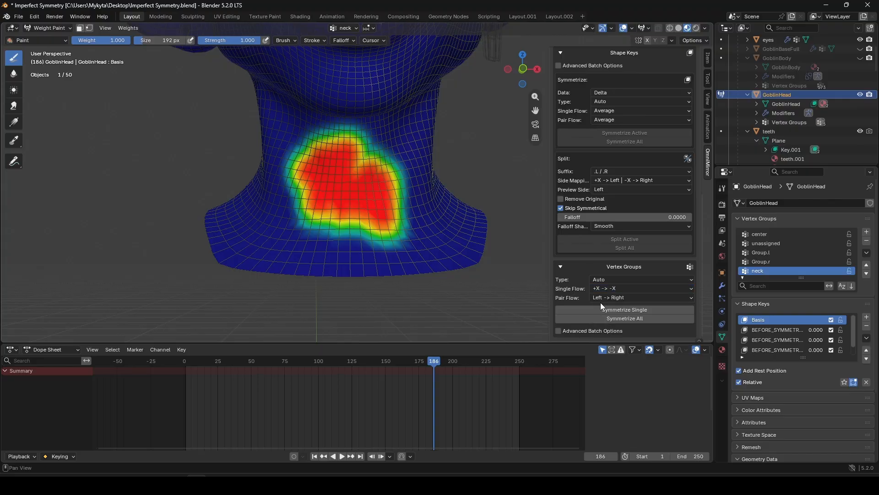
{"action": "left_click", "coordinate": [612, 310]}
{"action": "key", "text": "ctrl+z"}
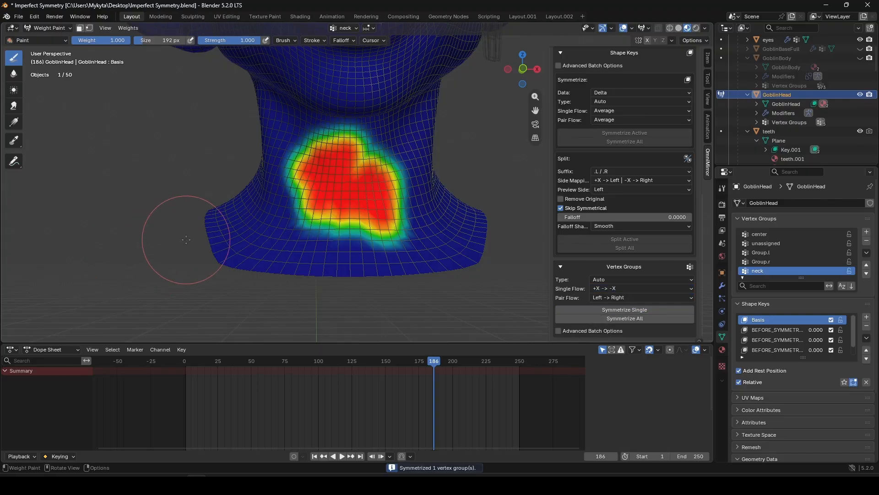
Symmetrize the neck vertex group with the single flow set to Average and inspect the weights from an angle.
{"action": "left_click", "coordinate": [612, 289]}
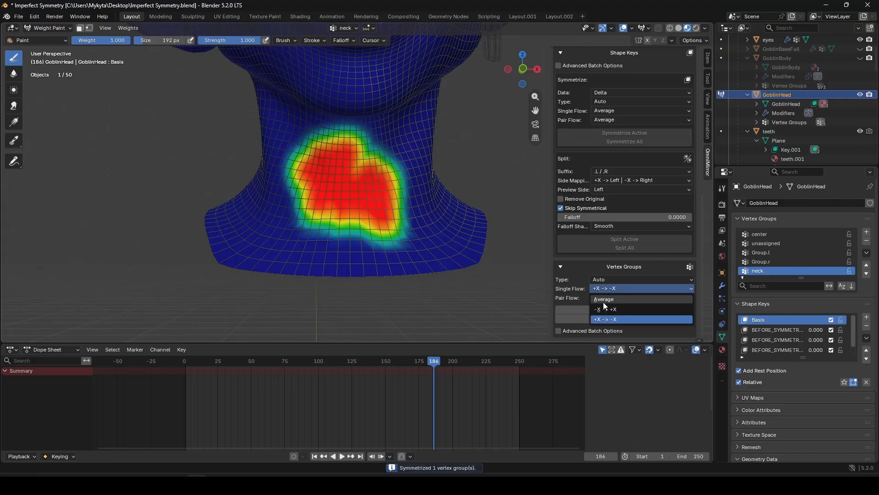
{"action": "left_click", "coordinate": [604, 300]}
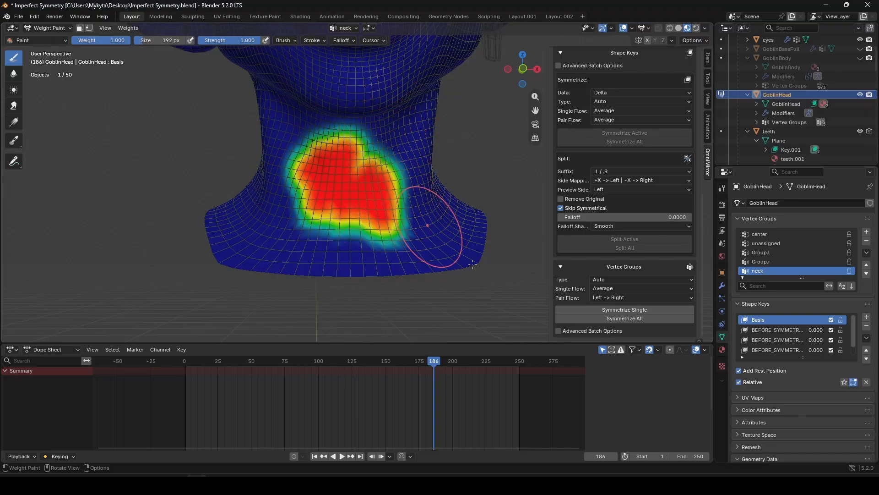
{"action": "left_click", "coordinate": [599, 309]}
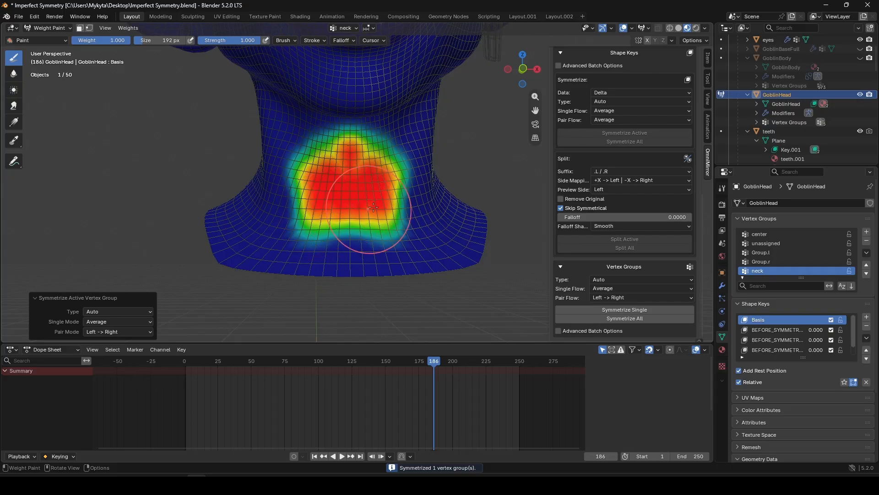
{"action": "middle_click_drag", "start_coordinate": [255, 206], "coordinate": [279, 202]}
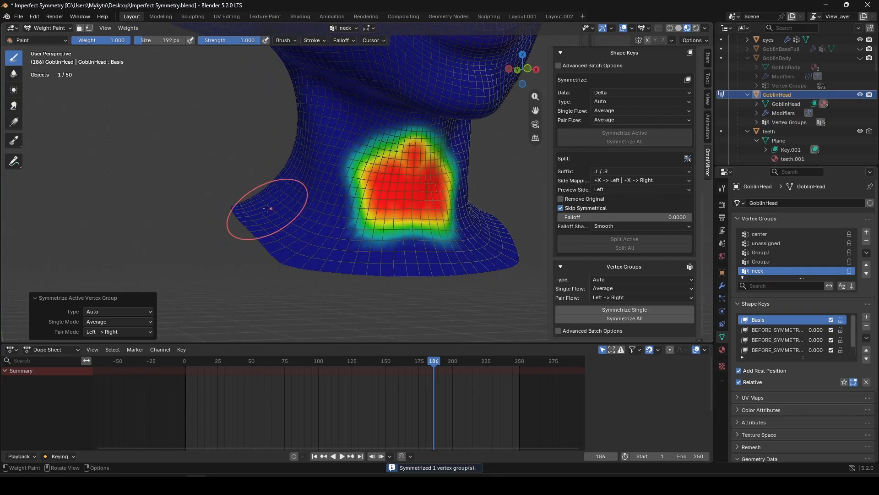
{"action": "middle_click_drag", "start_coordinate": [344, 177], "coordinate": [334, 181]}
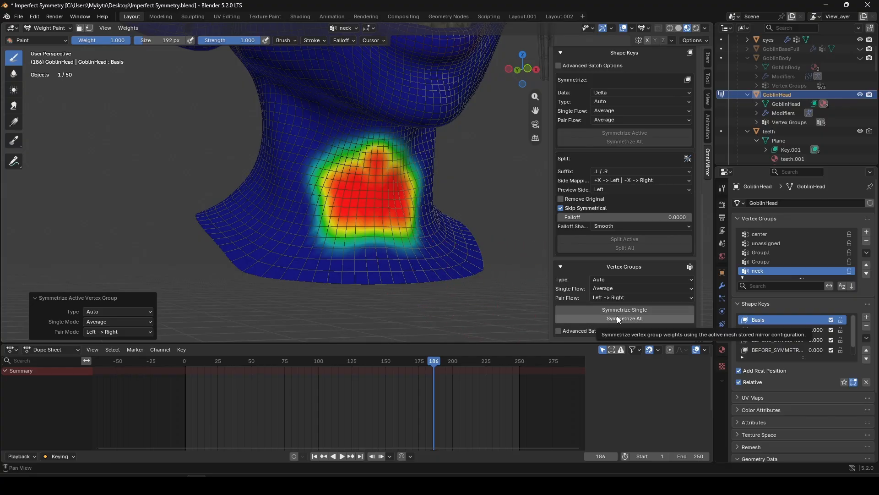
Enable the advanced batch options for vertex groups and load the head's groups into the batch list.
{"action": "left_click", "coordinate": [560, 330]}
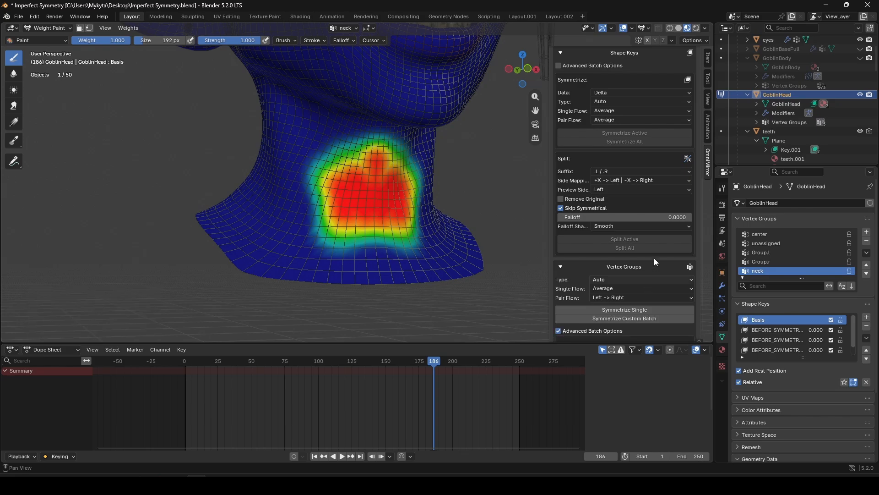
{"action": "scroll", "coordinate": [654, 257], "scroll_direction": "down", "scroll_amount": 4}
{"action": "left_click", "coordinate": [570, 330]}
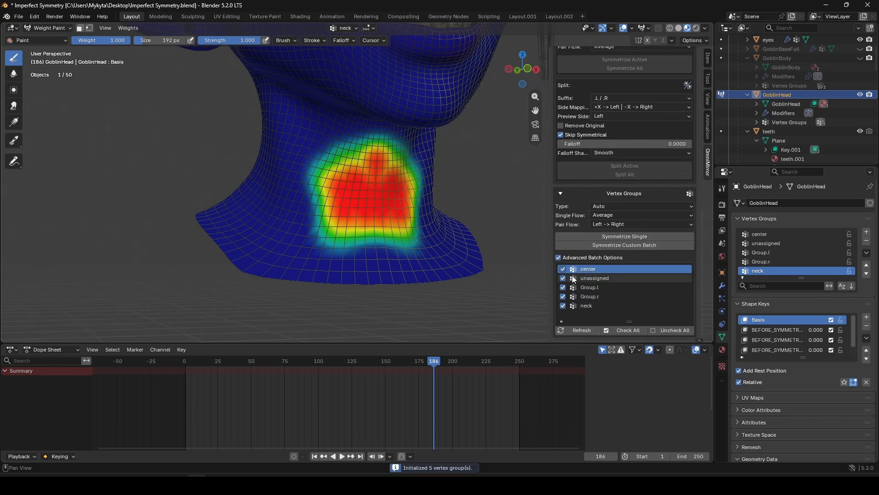